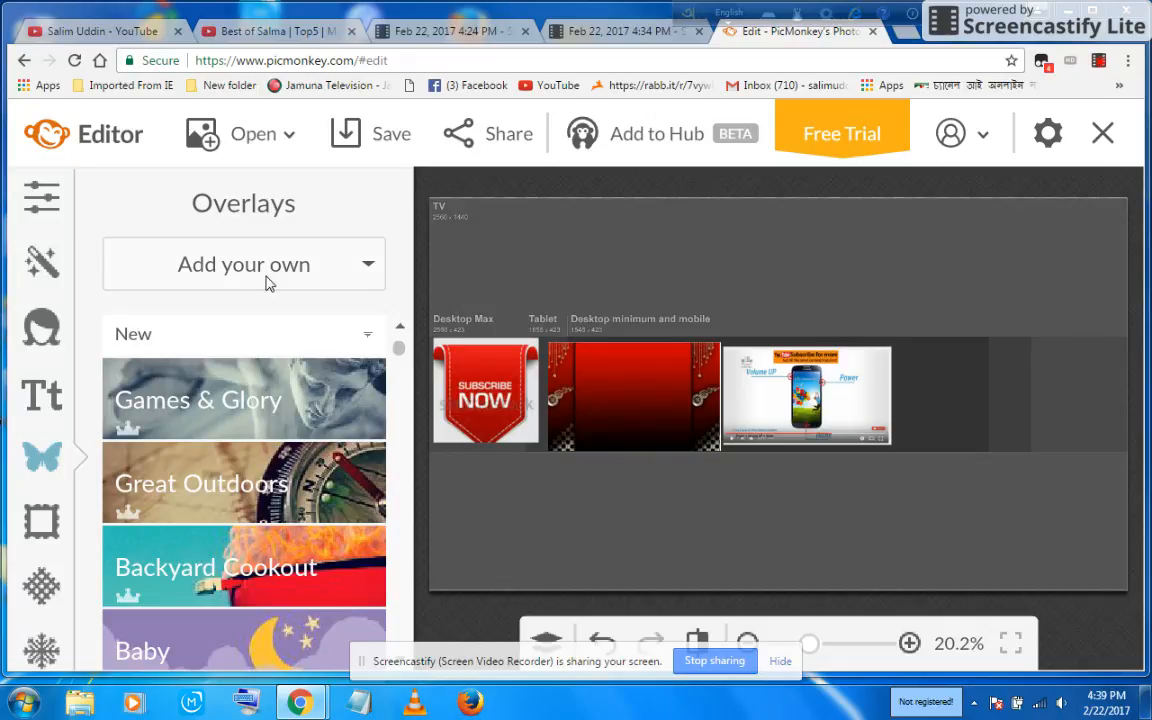
# Step: Add the Screenshot_12 YouTube logo image from the computer as an overlay
pyautogui.click(259, 273)
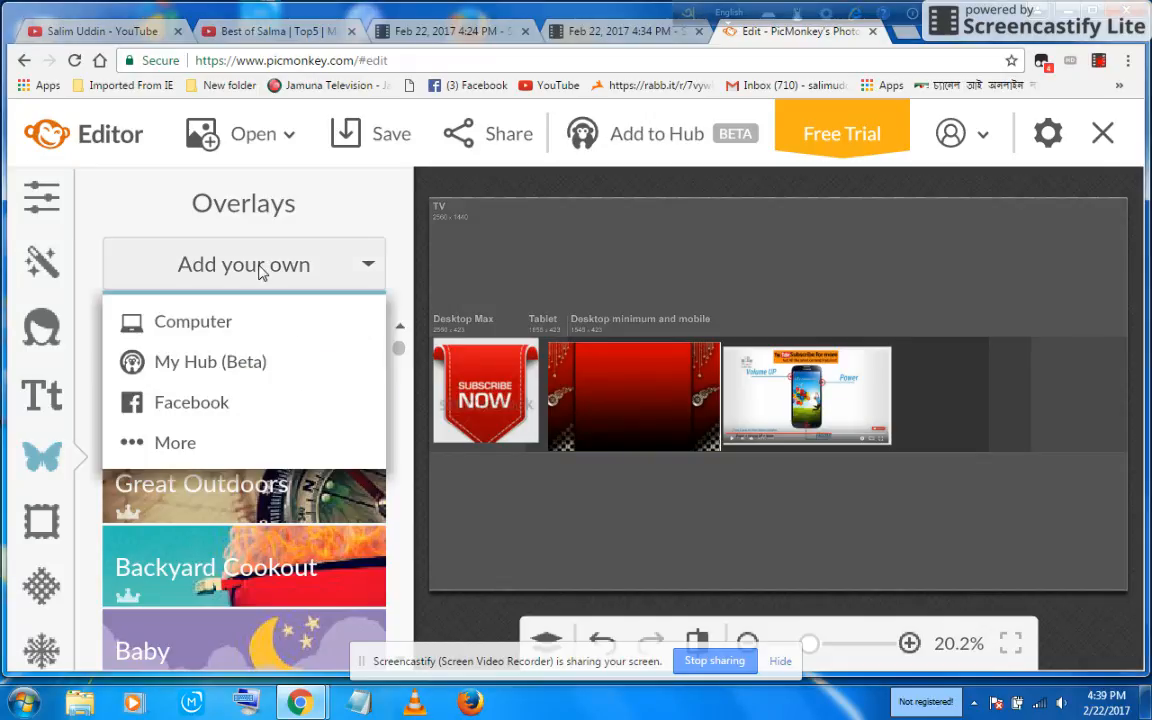
pyautogui.click(230, 323)
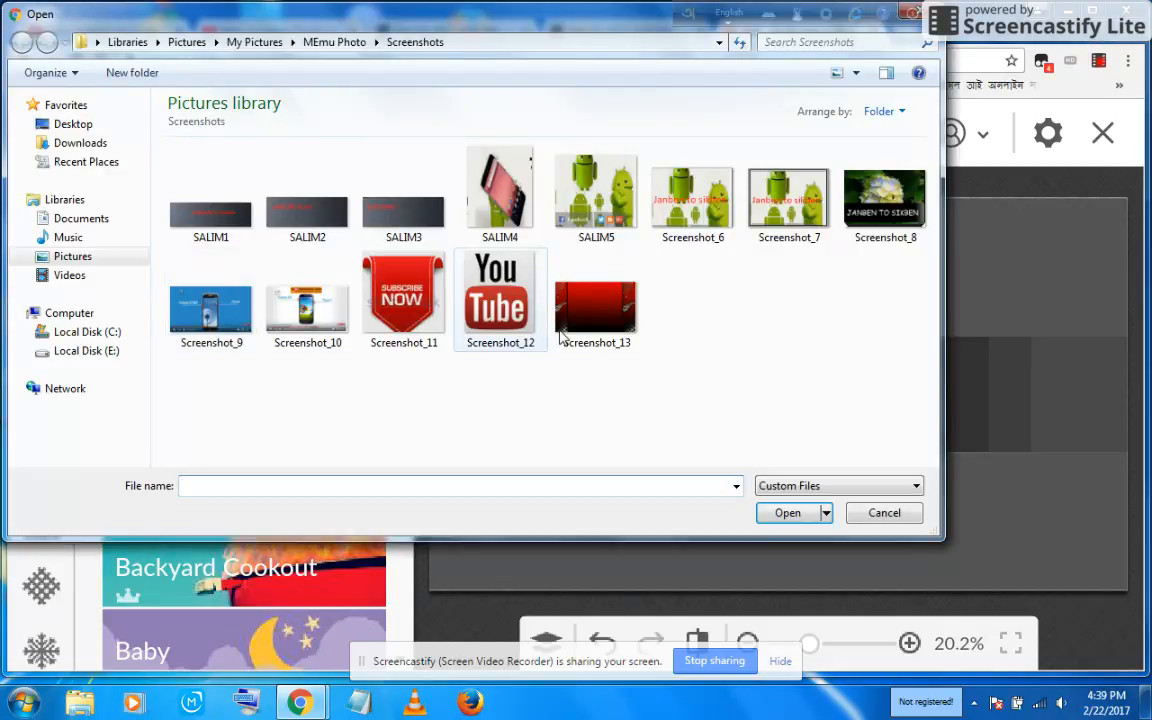
pyautogui.click(497, 300)
pyautogui.click(787, 513)
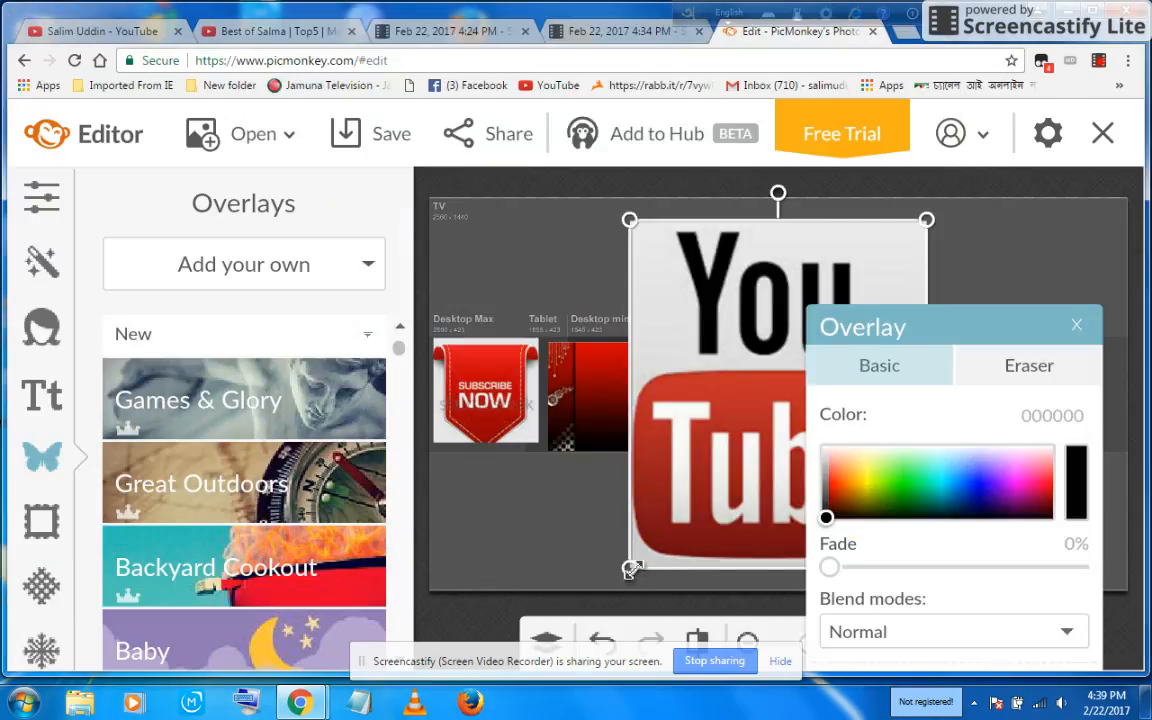
# Step: Shrink the YouTube logo overlay and move it to the right end of the banner row
pyautogui.moveTo(630, 568); pyautogui.dragTo(759, 367)
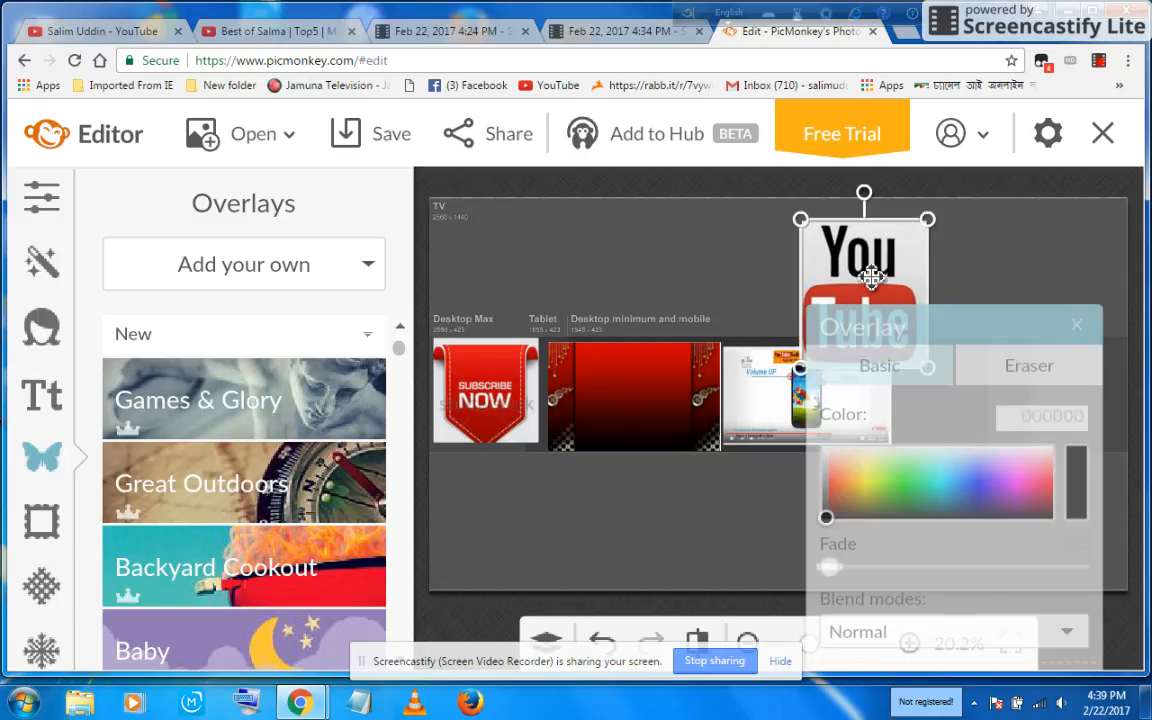
pyautogui.moveTo(872, 278); pyautogui.dragTo(989, 359)
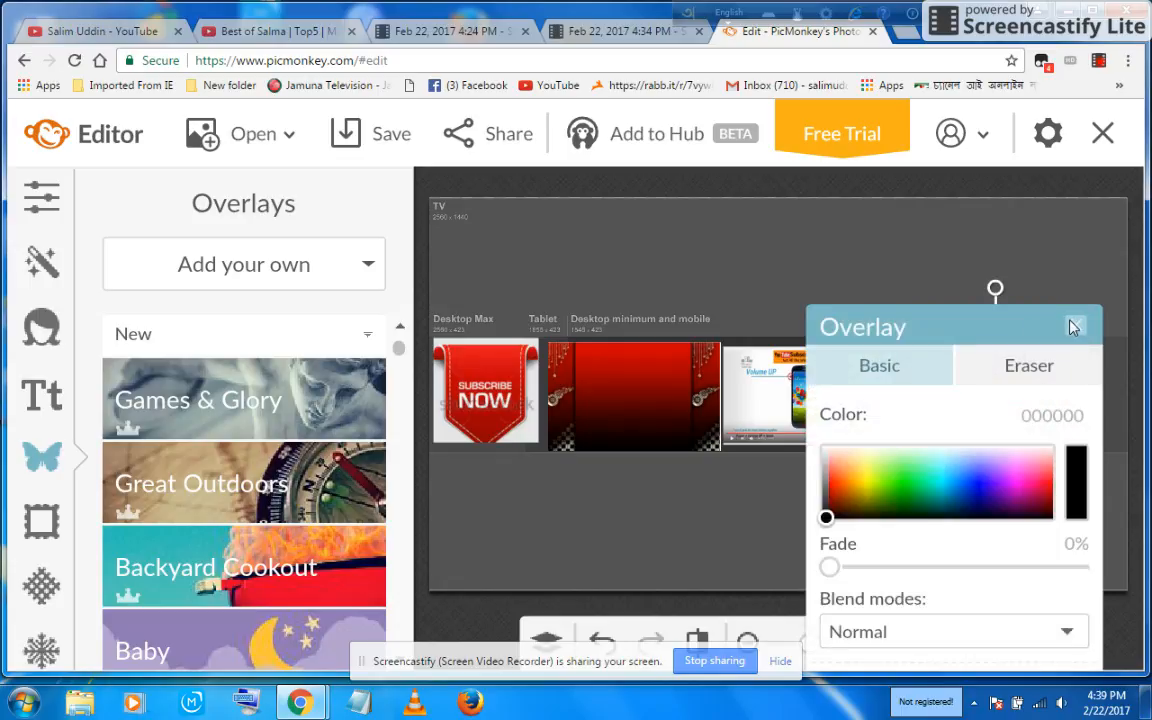
pyautogui.click(1075, 327)
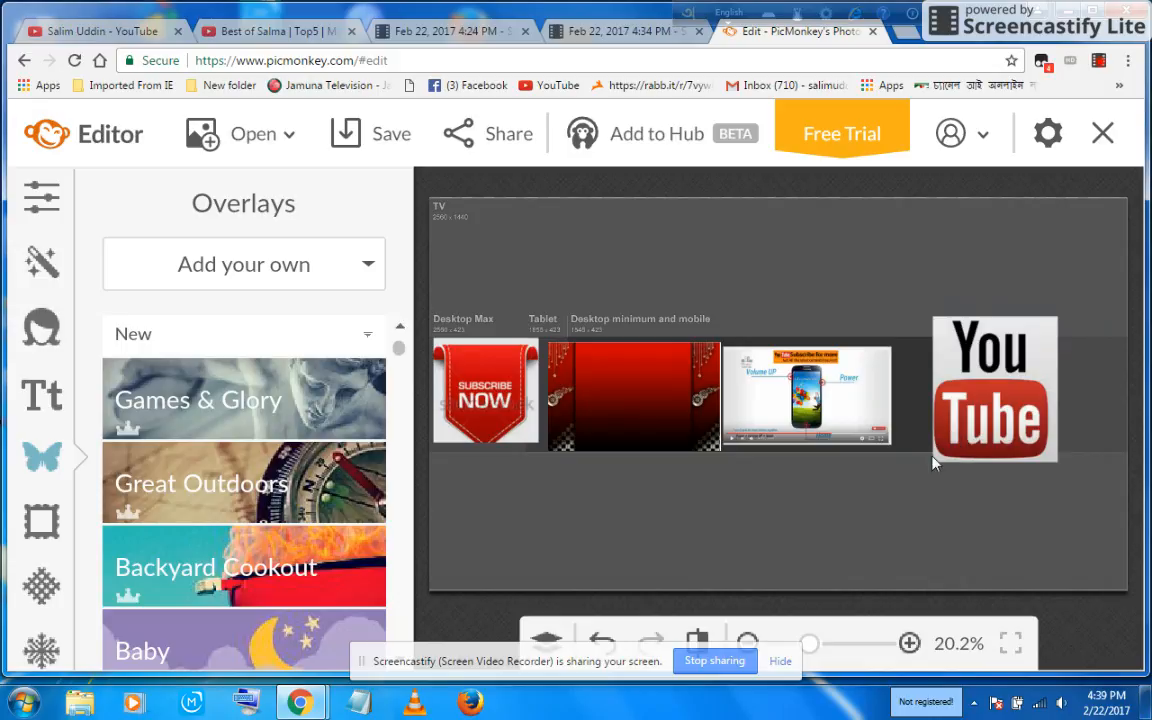
# Step: Resize and reposition the YouTube logo so it sits beside the phone screenshot within the banner strip
pyautogui.moveTo(937, 455); pyautogui.dragTo(951, 425)
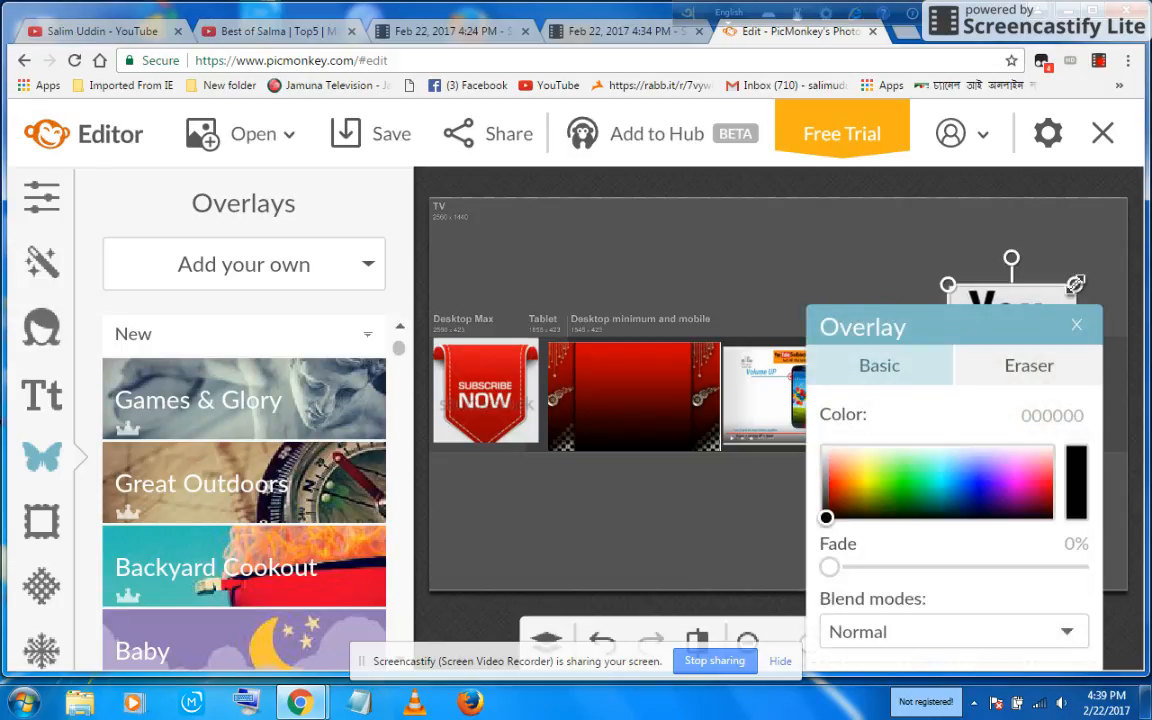
pyautogui.moveTo(1075, 284)
pyautogui.mouseDown()
pyautogui.moveTo(1030, 329)
pyautogui.moveTo(1056, 322)
pyautogui.mouseUp()
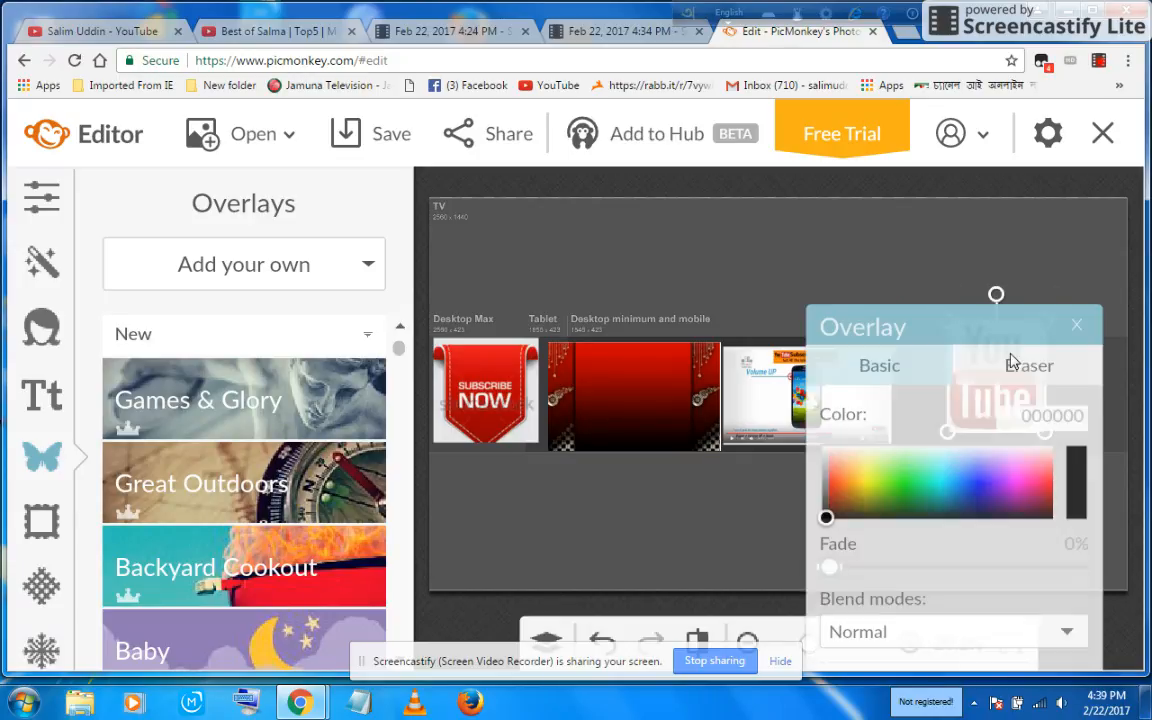
pyautogui.click(1010, 363)
pyautogui.click(1076, 329)
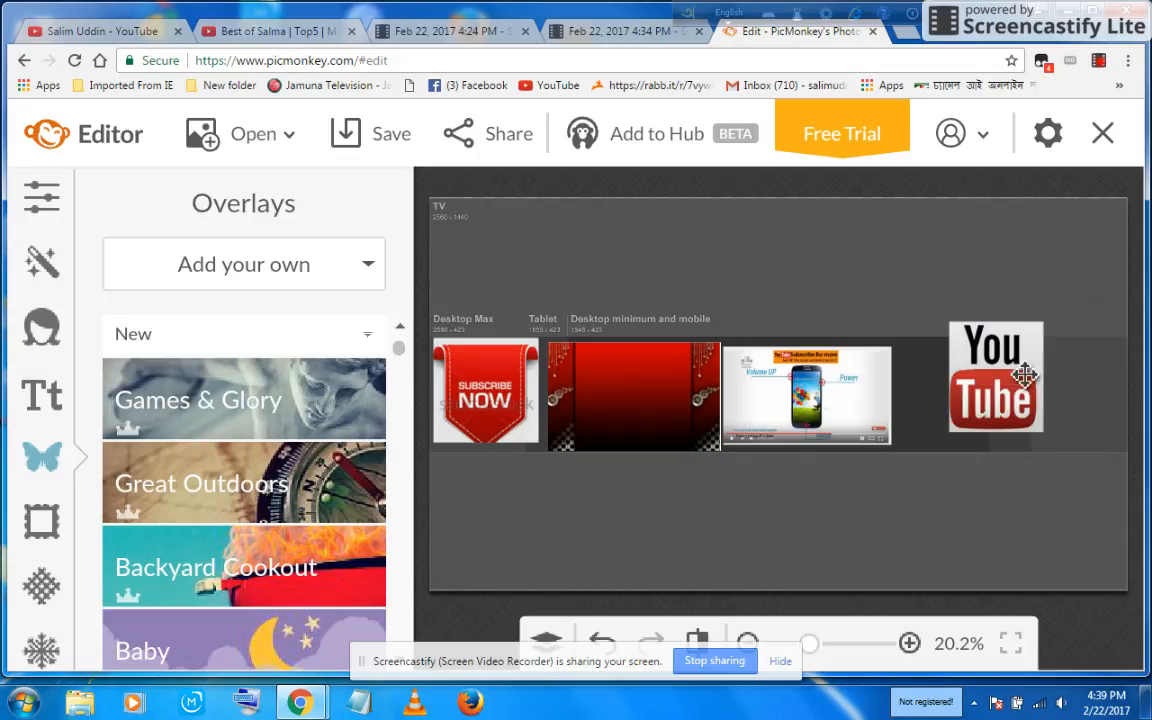
pyautogui.moveTo(1004, 380); pyautogui.dragTo(980, 402)
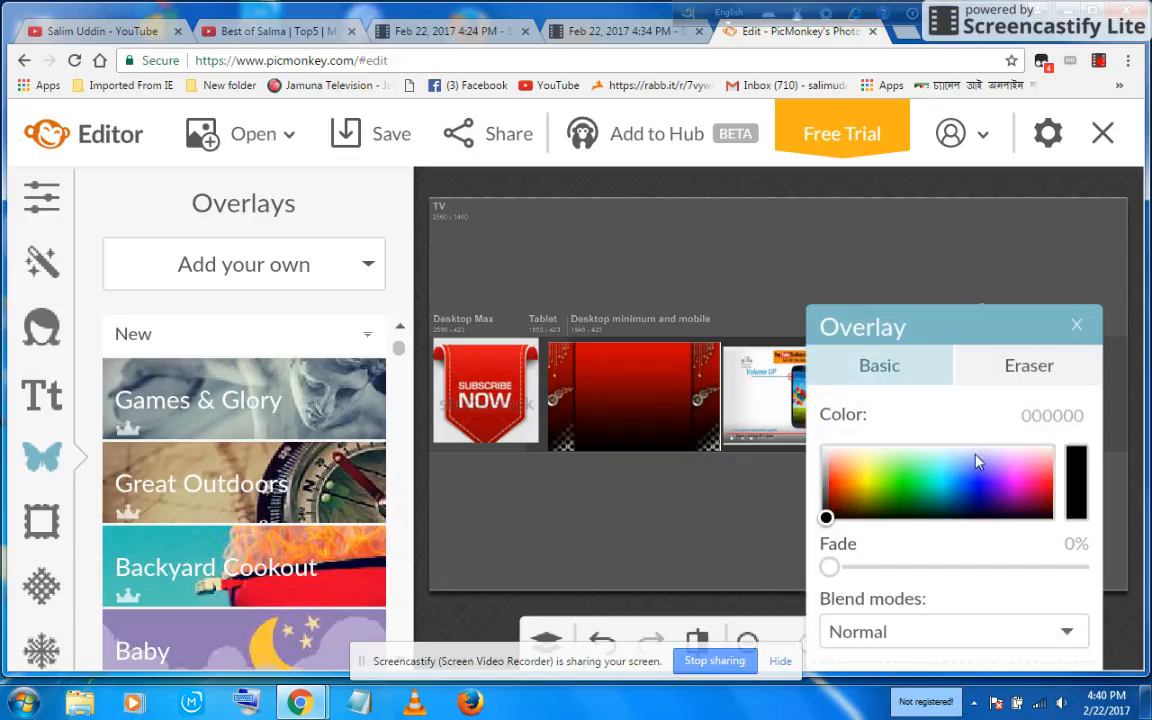
pyautogui.moveTo(977, 329); pyautogui.dragTo(776, 543)
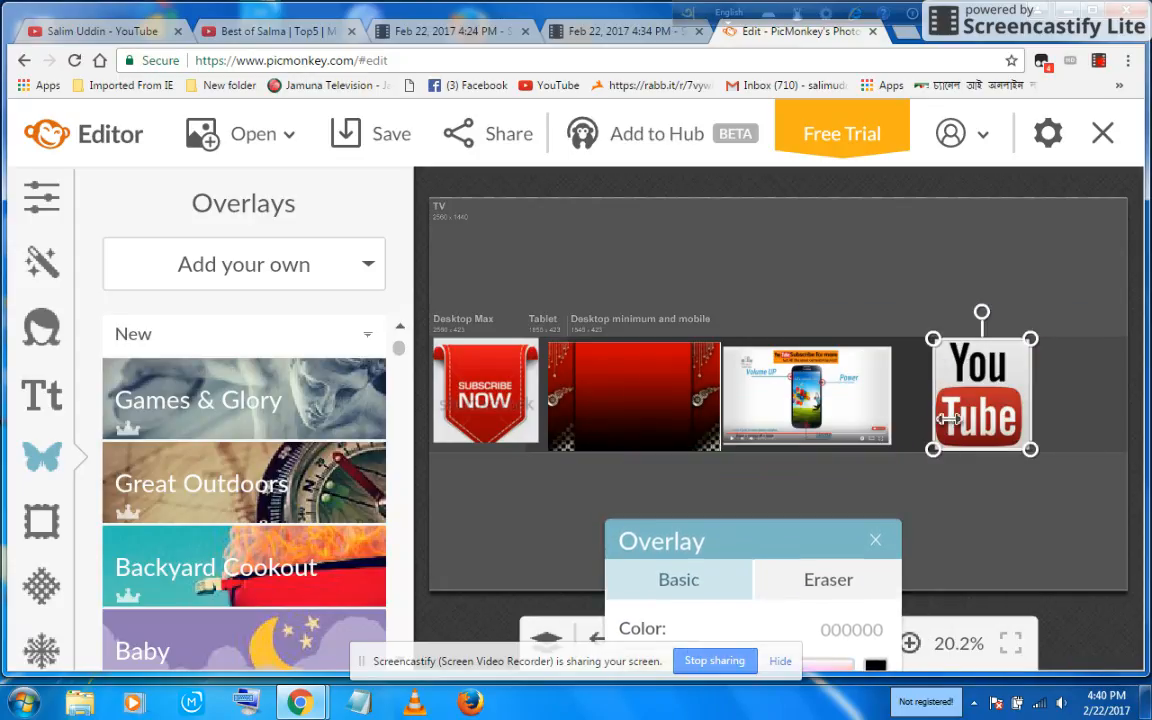
pyautogui.moveTo(930, 451); pyautogui.dragTo(943, 438)
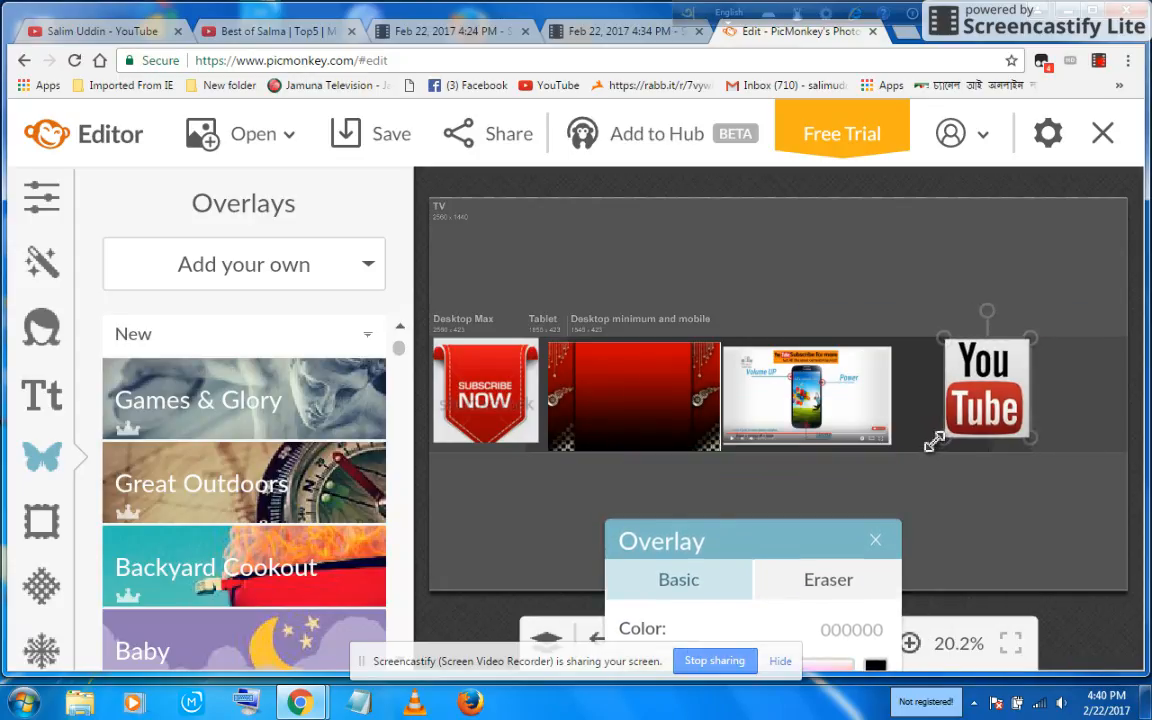
pyautogui.moveTo(987, 375)
pyautogui.mouseDown()
pyautogui.moveTo(958, 380)
pyautogui.moveTo(1028, 385)
pyautogui.moveTo(985, 382)
pyautogui.mouseUp()
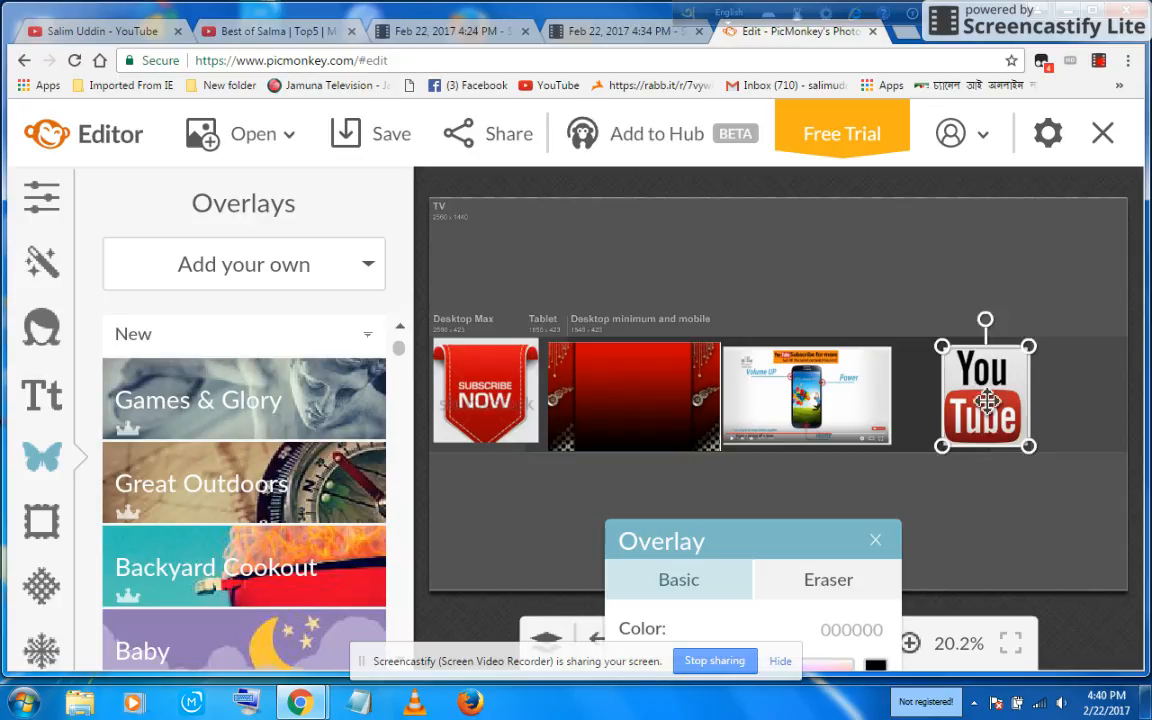
# Step: Move the phone screenshot overlay slightly right, away from the red banner image
pyautogui.click(893, 400)
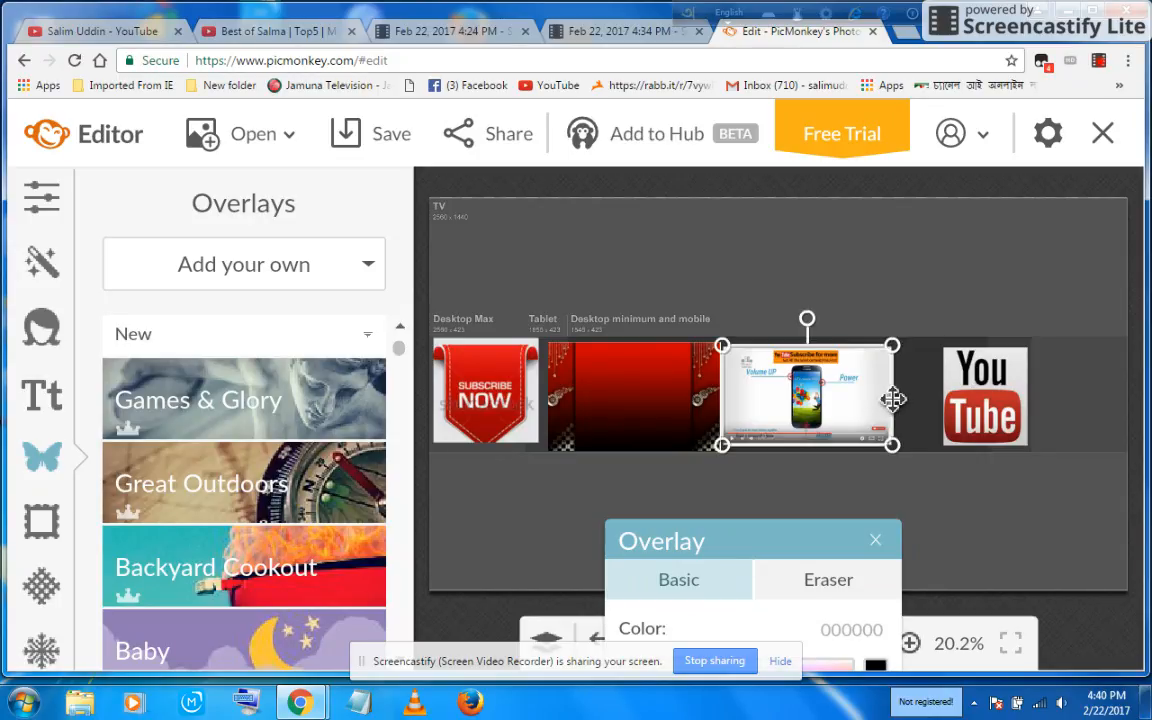
pyautogui.moveTo(893, 400); pyautogui.dragTo(912, 397)
pyautogui.click(742, 481)
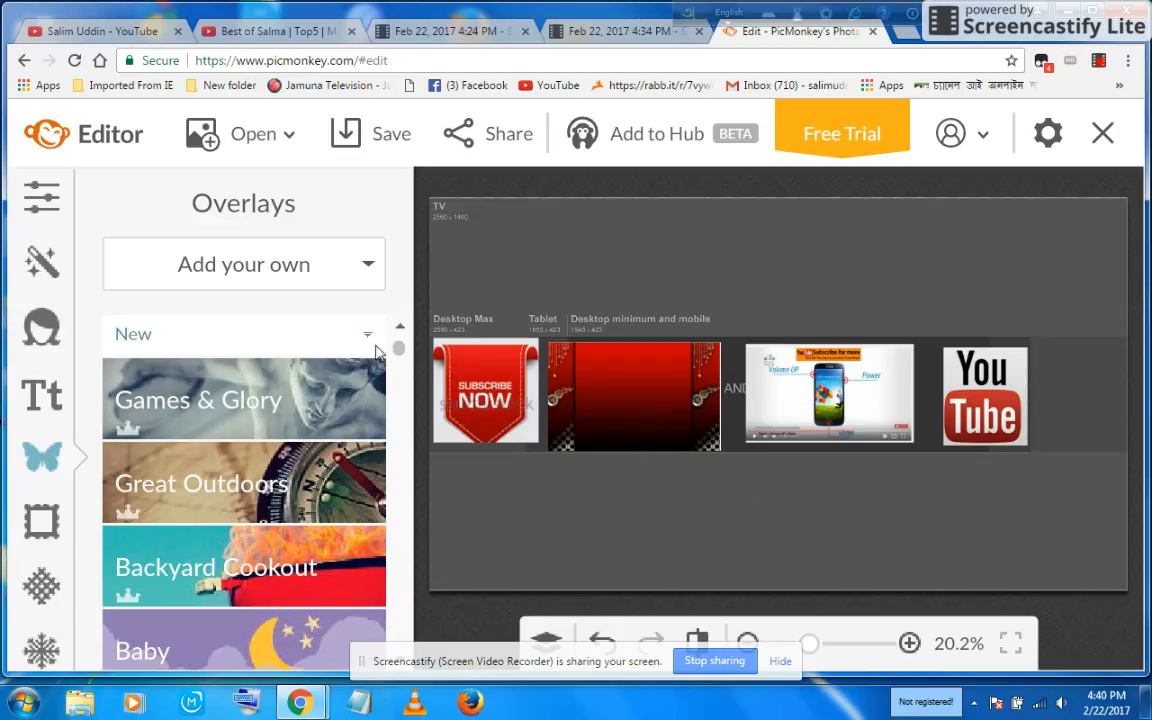
# Step: Add the SALIM5 Android image from the computer as another overlay
pyautogui.click(305, 264)
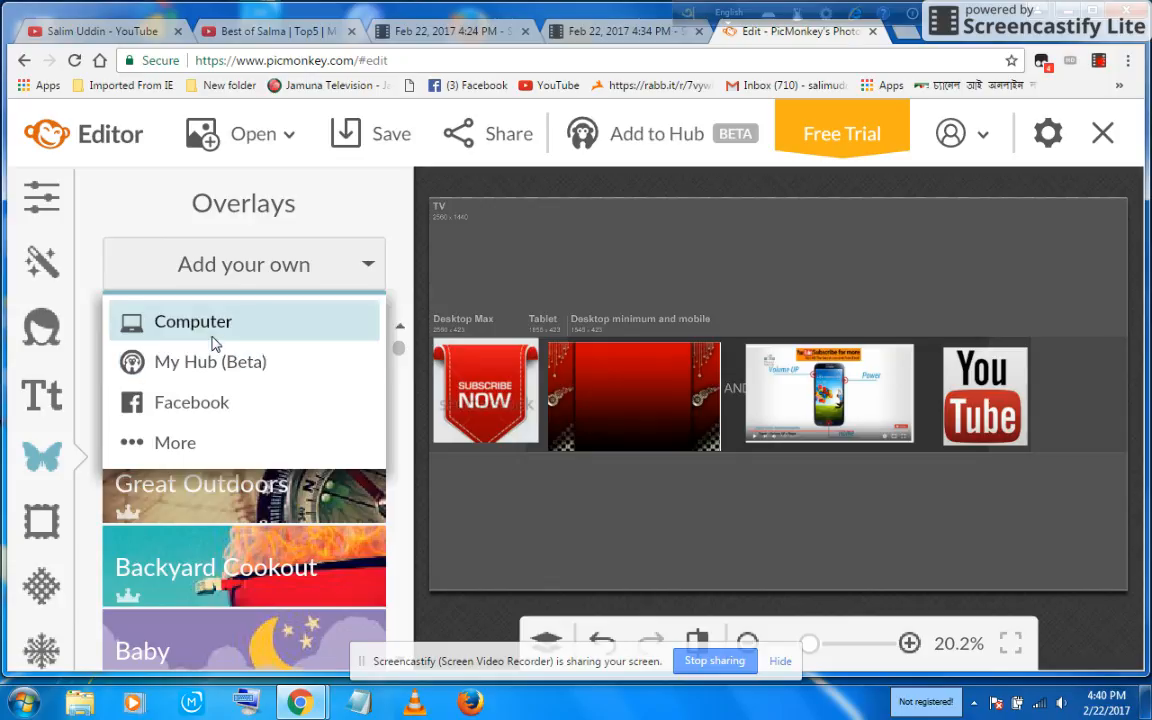
pyautogui.click(214, 334)
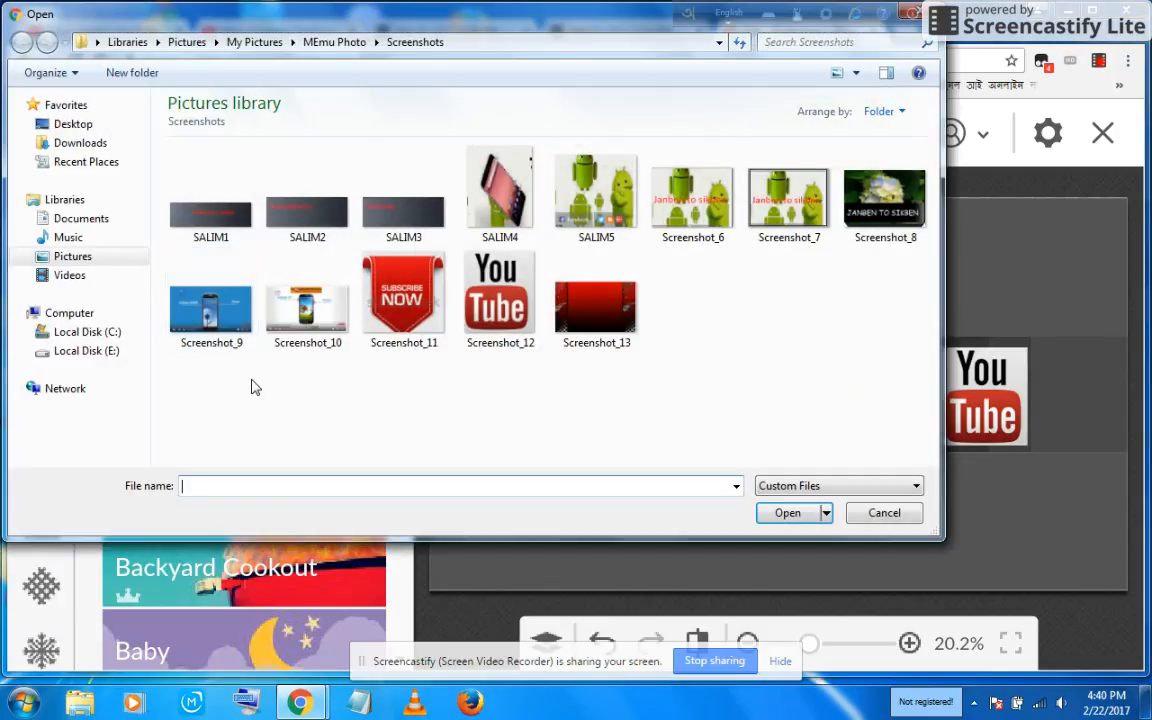
pyautogui.click(598, 195)
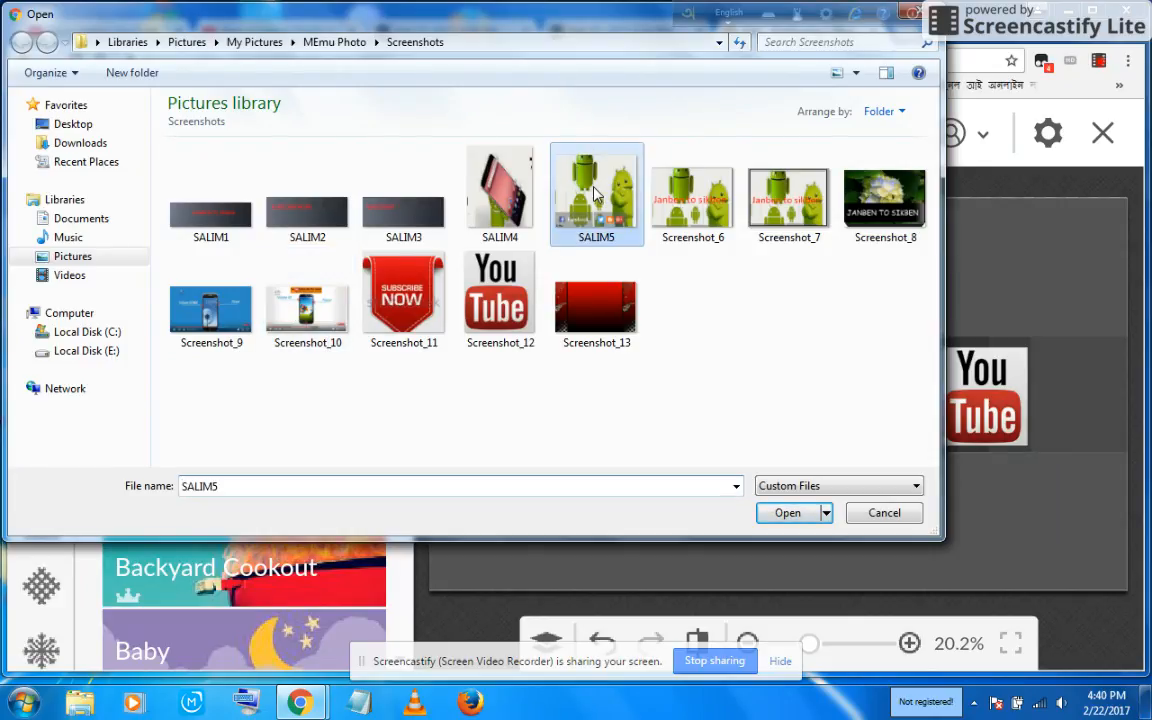
pyautogui.click(787, 512)
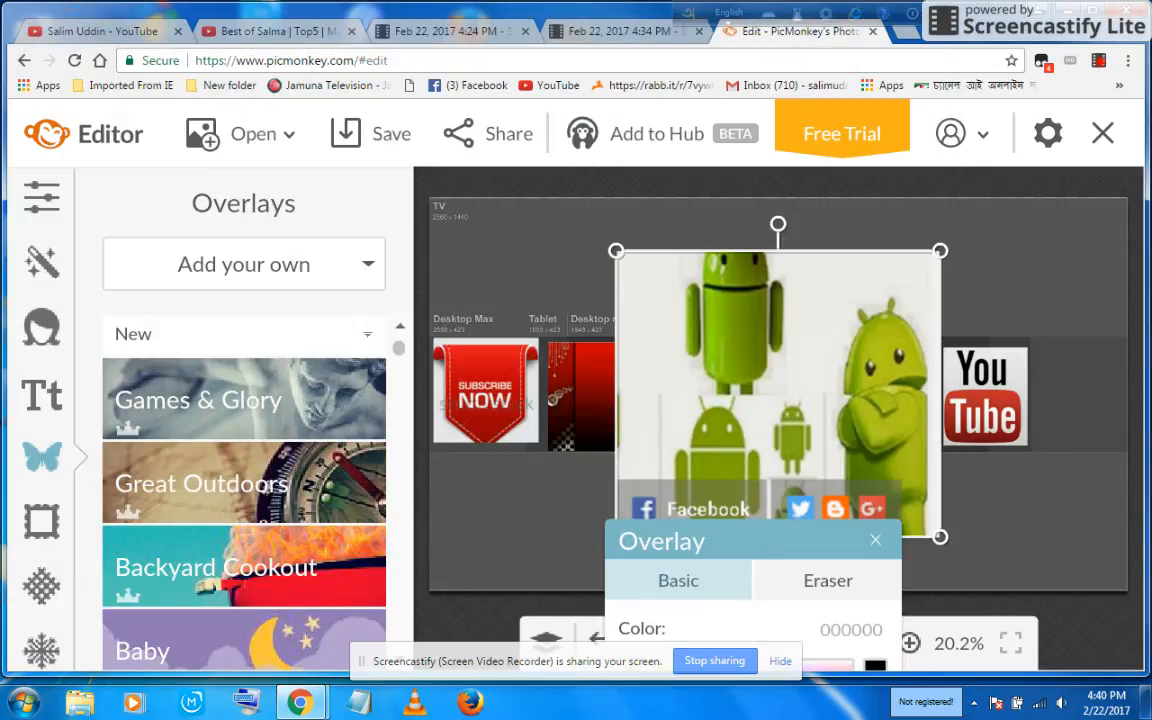
# Step: Move the Android image to the right edge and shift the phone screenshot and YouTube logo left
pyautogui.moveTo(824, 379); pyautogui.dragTo(1120, 365)
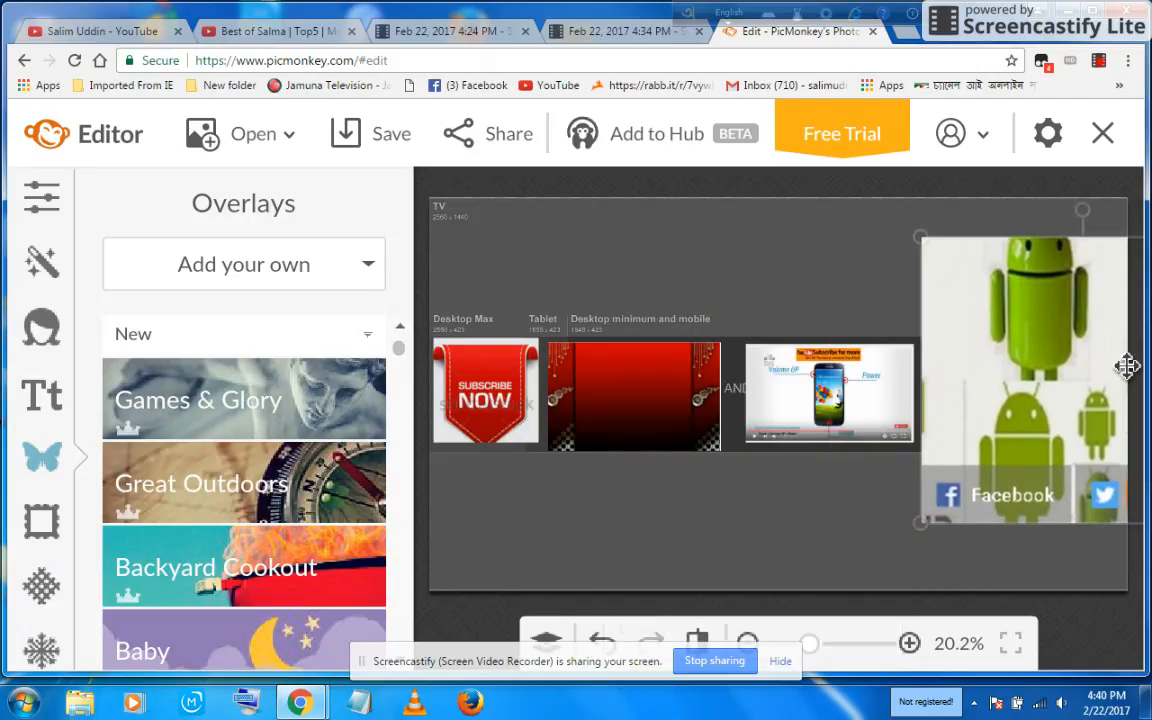
pyautogui.moveTo(920, 521); pyautogui.dragTo(965, 400)
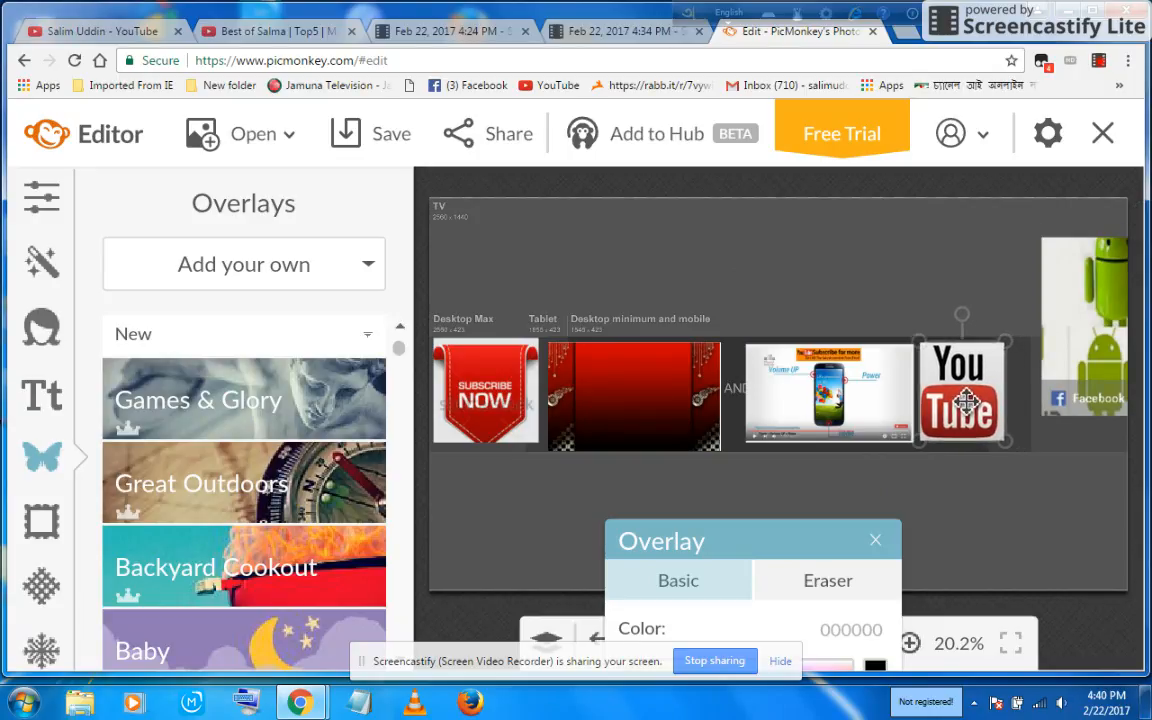
pyautogui.moveTo(856, 402); pyautogui.dragTo(840, 405)
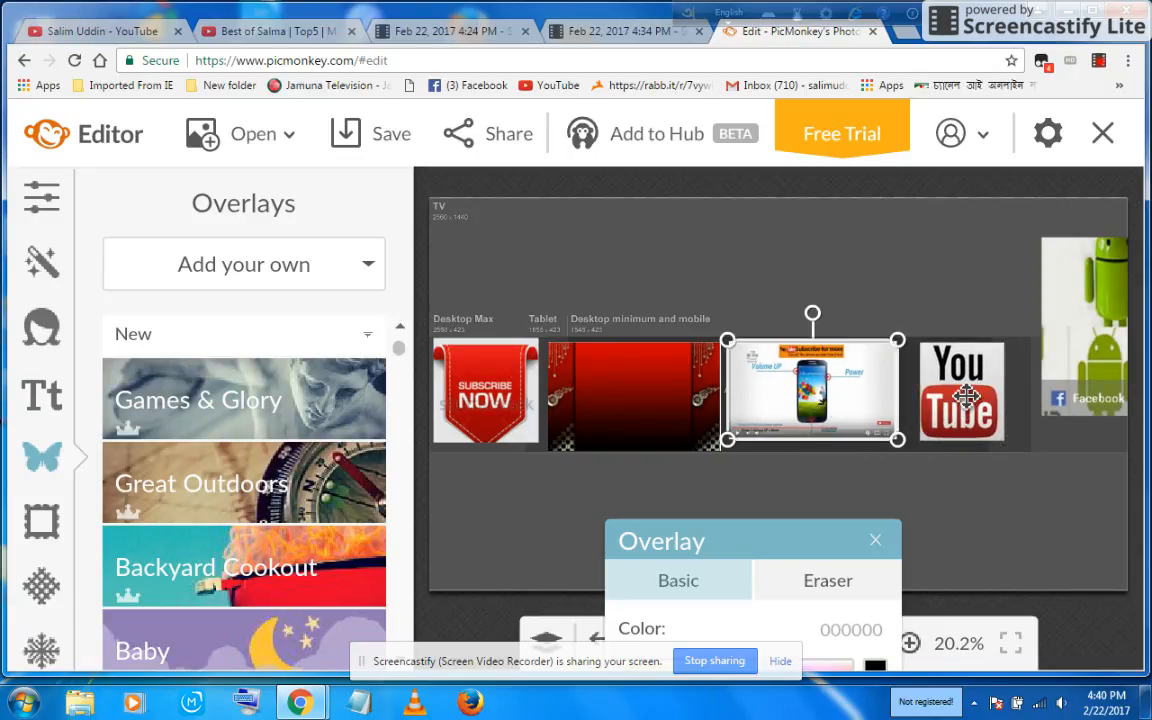
pyautogui.moveTo(962, 395); pyautogui.dragTo(940, 395)
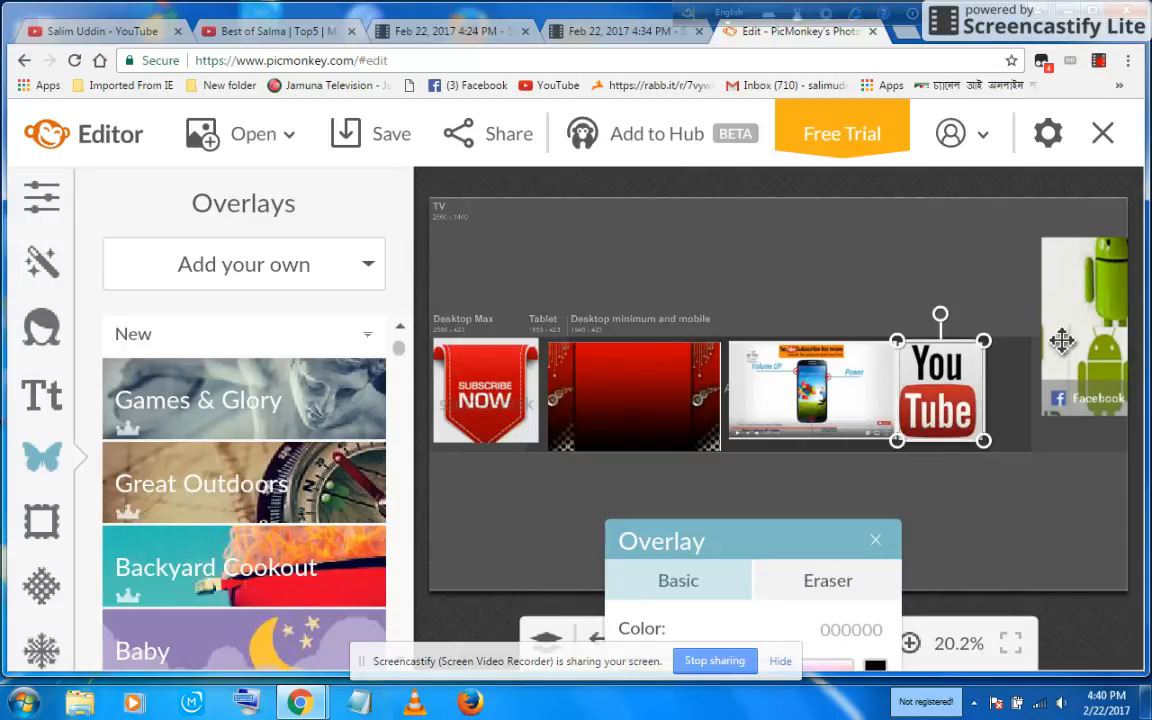
# Step: Resize and position the Android image right next to the YouTube logo in the banner row
pyautogui.moveTo(1062, 335); pyautogui.dragTo(1006, 372)
pyautogui.moveTo(985, 452); pyautogui.dragTo(1027, 390)
pyautogui.moveTo(1097, 335); pyautogui.dragTo(1040, 390)
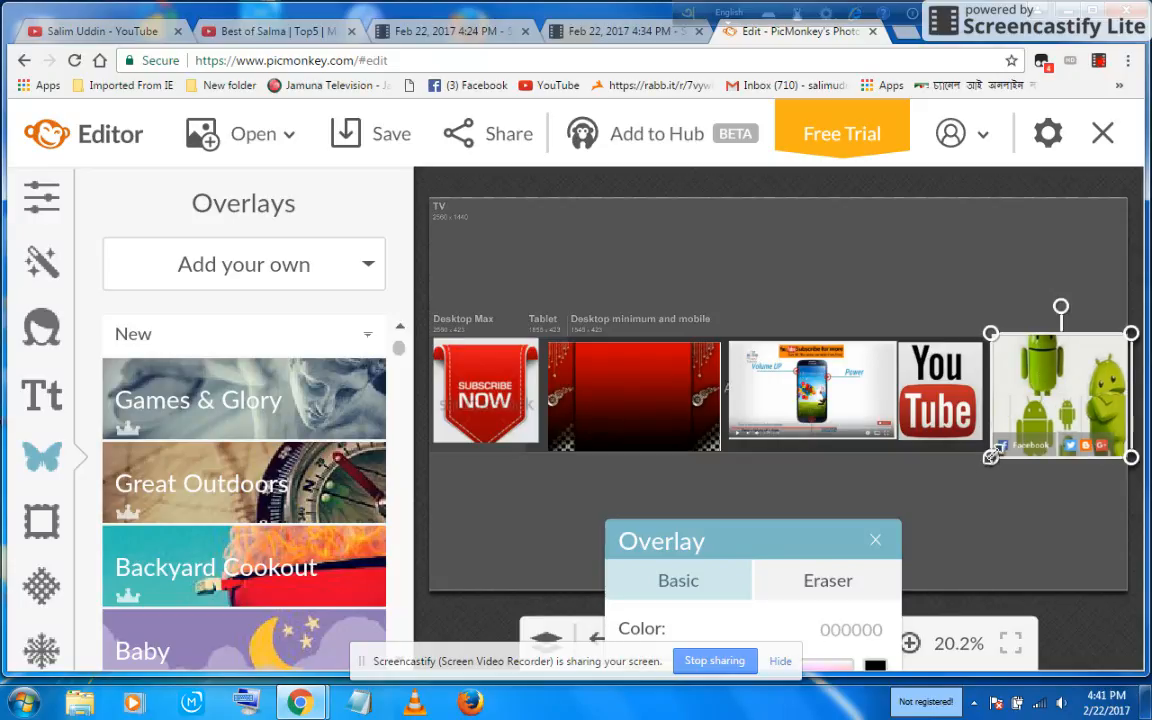
pyautogui.moveTo(991, 456); pyautogui.dragTo(1002, 443)
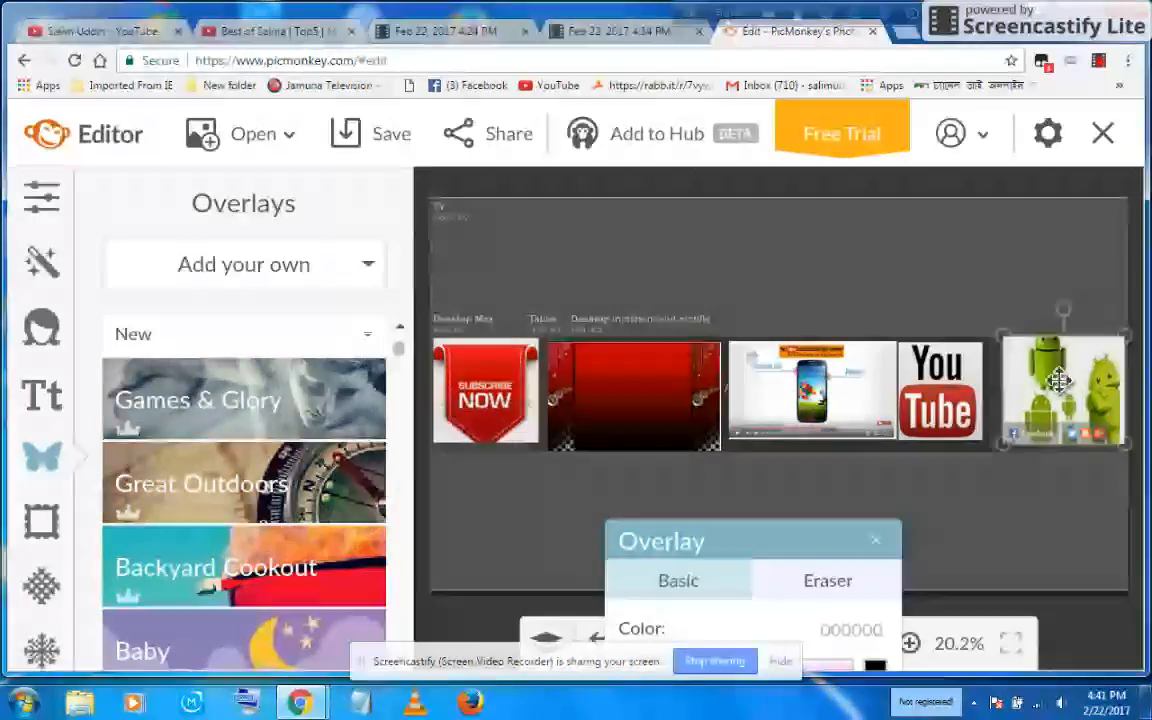
pyautogui.moveTo(1058, 380); pyautogui.dragTo(1040, 381)
pyautogui.click(926, 509)
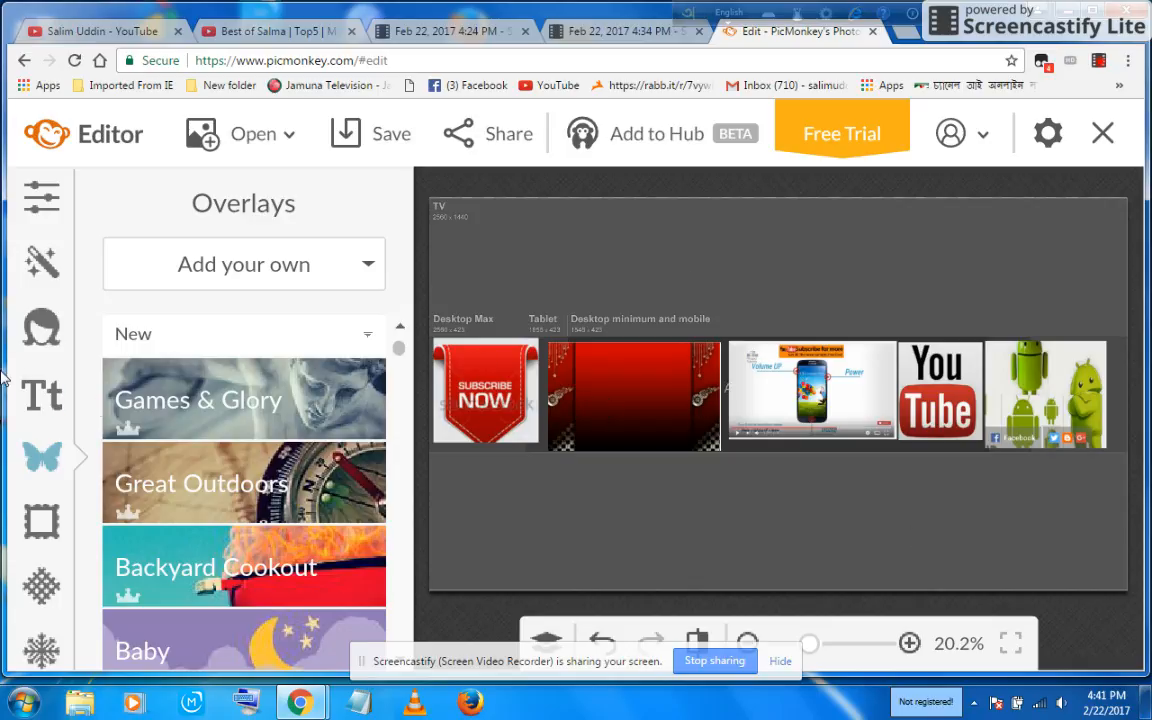
# Step: Open Effects and browse through the list of available effects
pyautogui.click(42, 262)
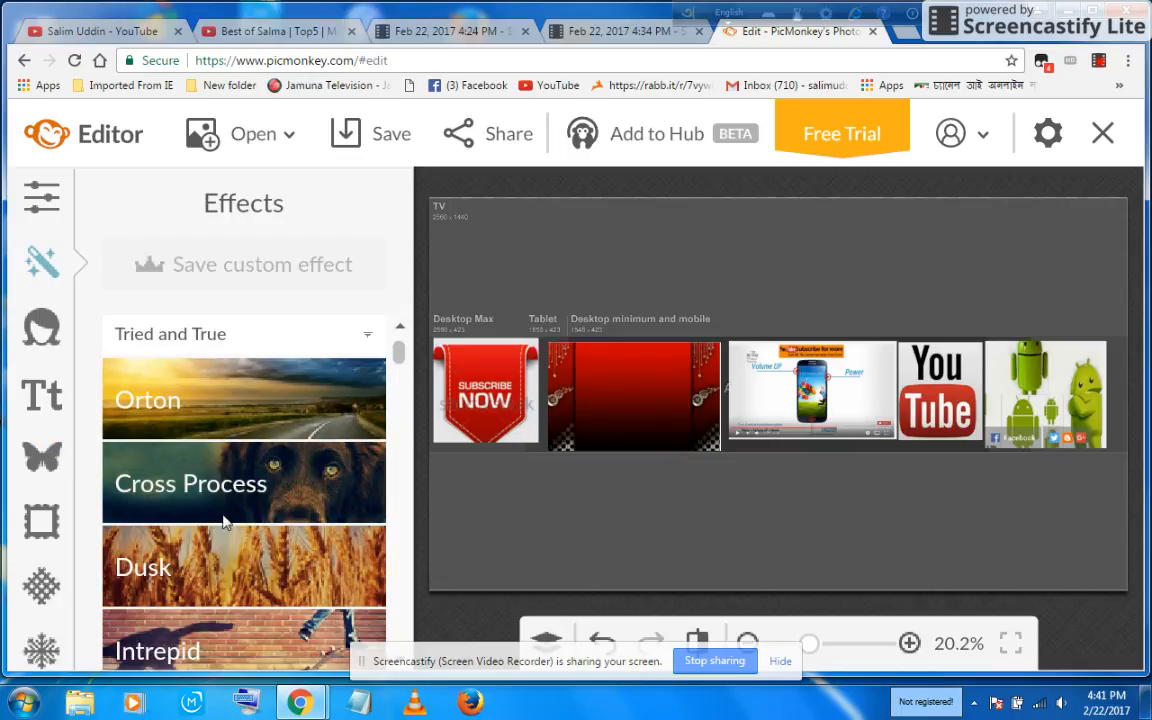
pyautogui.scroll(-3, 204, 530)
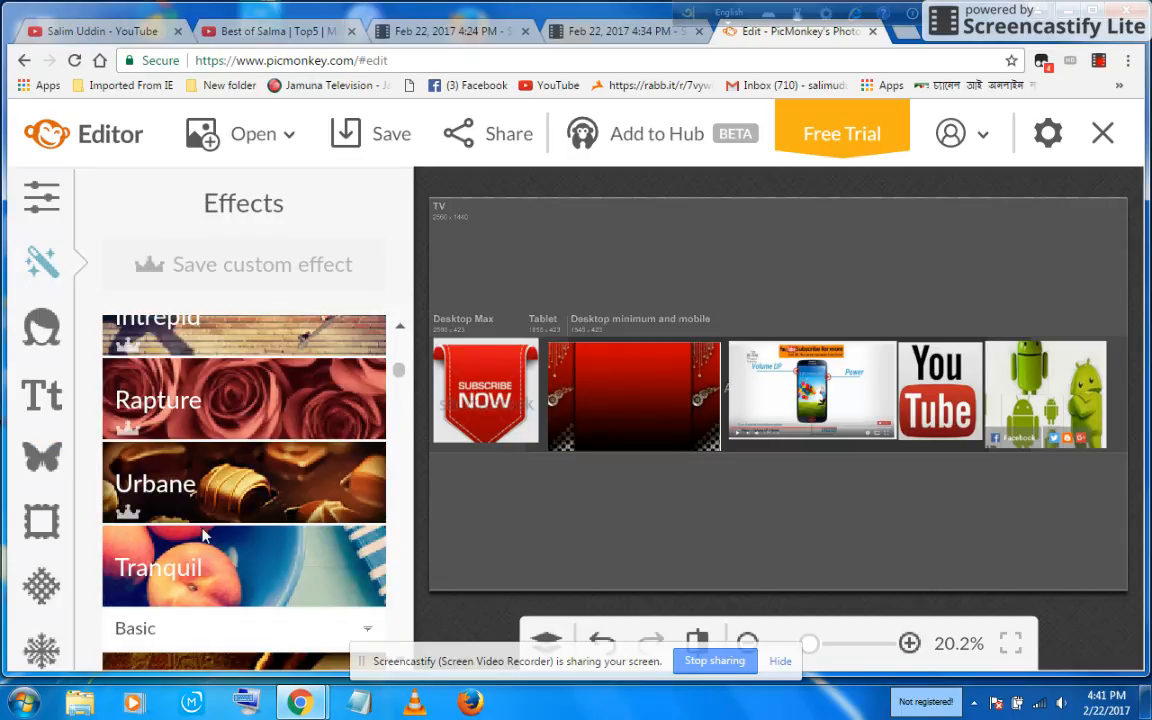
pyautogui.scroll(-10, 204, 535)
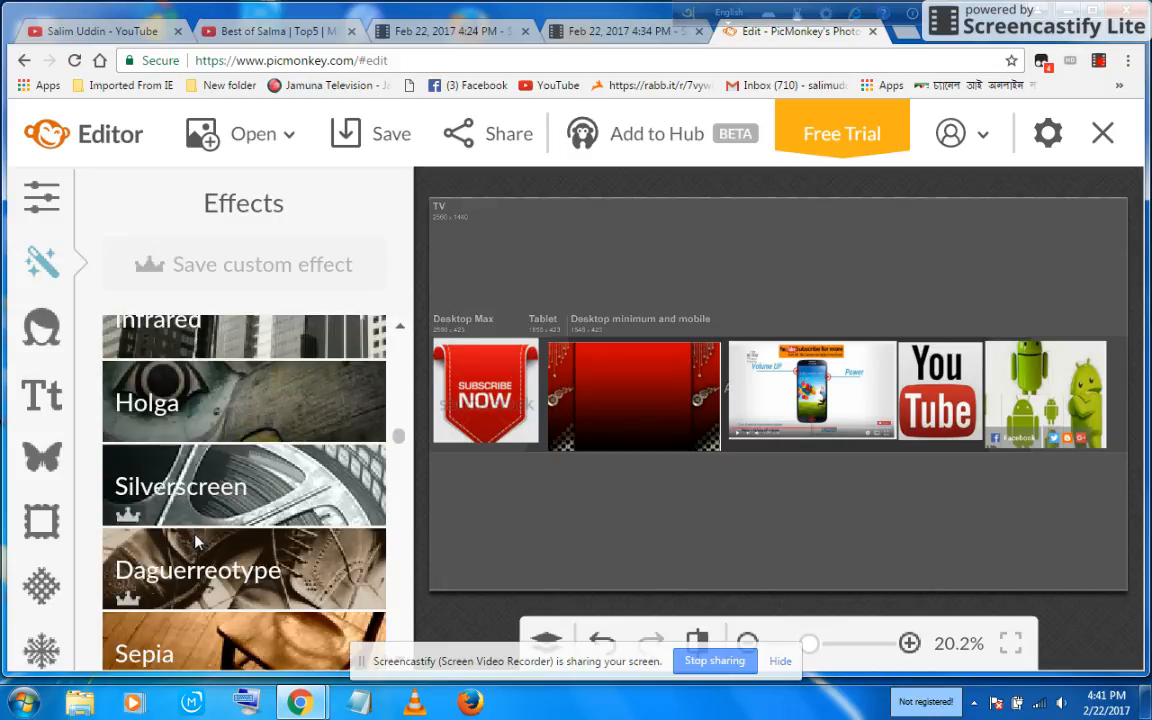
pyautogui.scroll(-6, 196, 541)
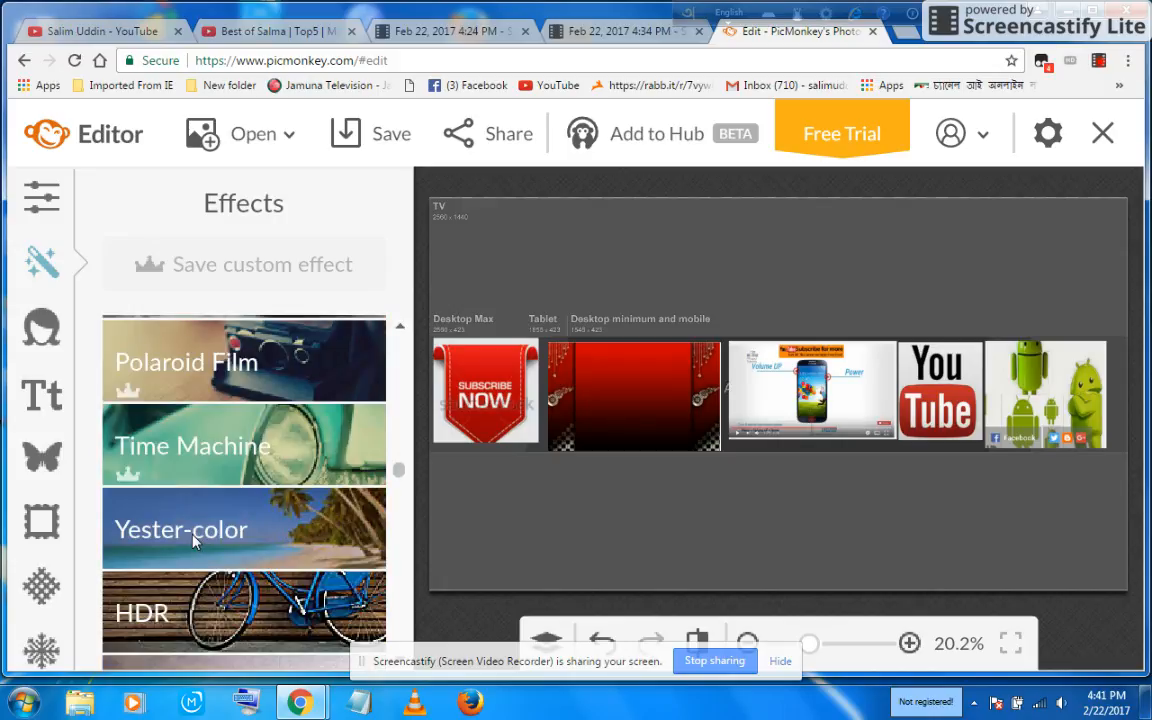
pyautogui.scroll(-5, 194, 540)
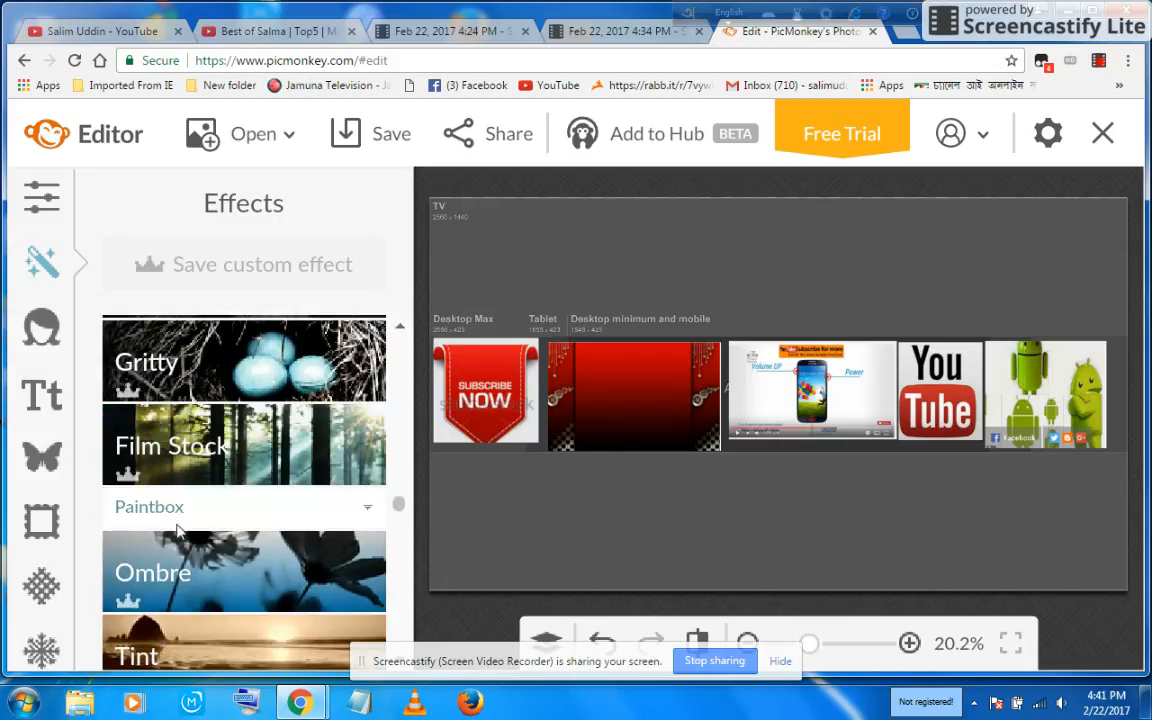
pyautogui.scroll(-4, 178, 532)
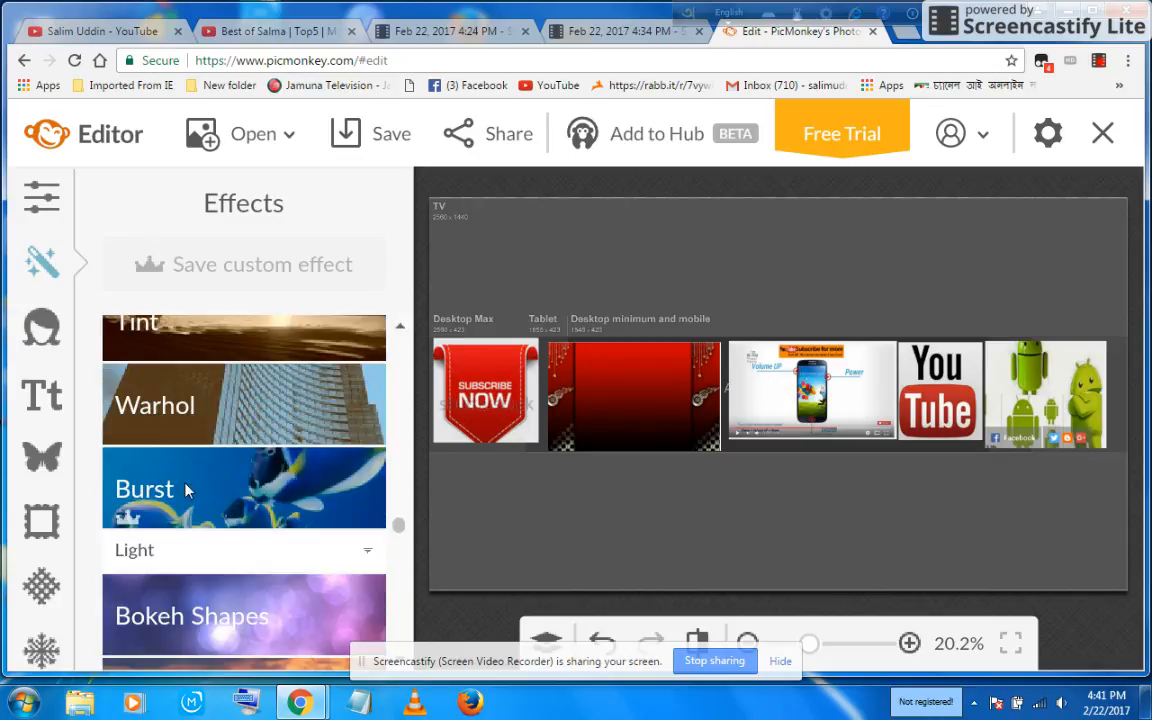
pyautogui.scroll(-5, 180, 514)
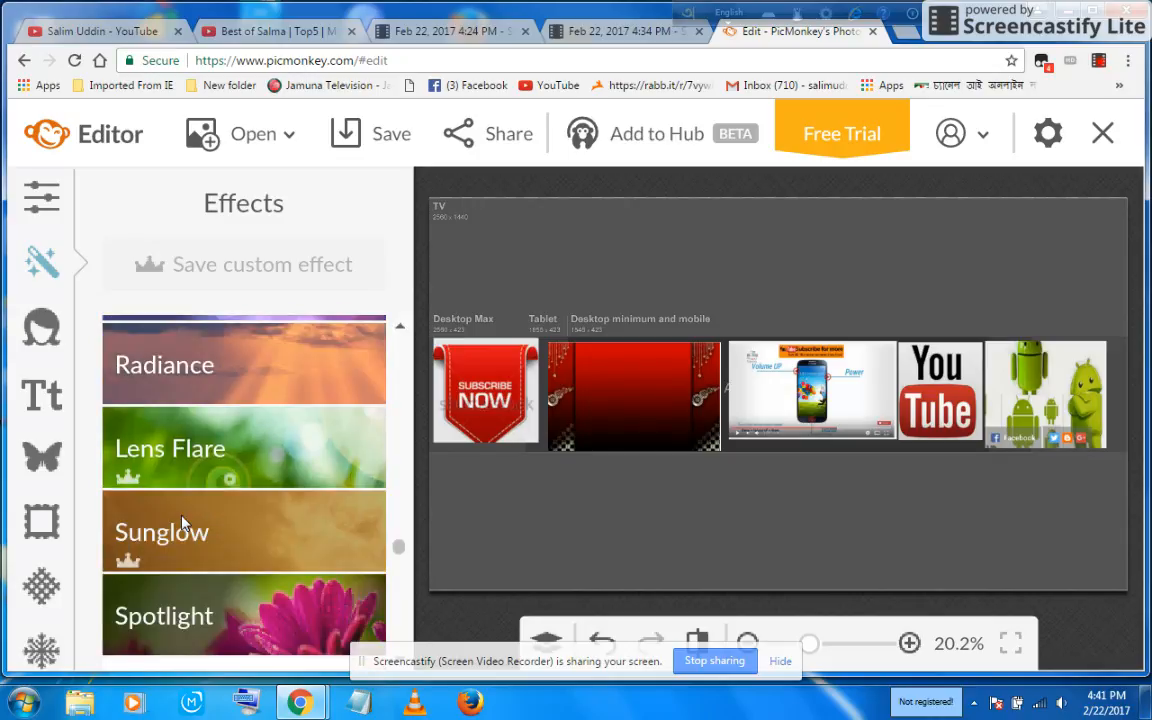
pyautogui.scroll(-5, 183, 521)
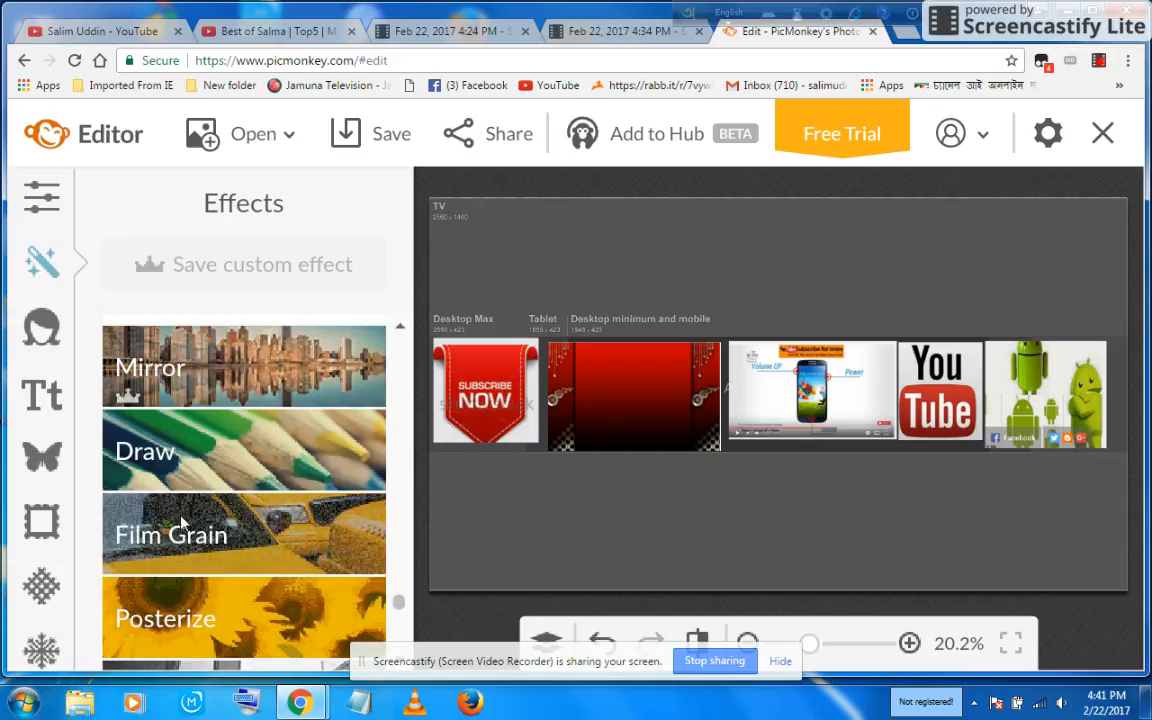
pyautogui.scroll(4, 182, 520)
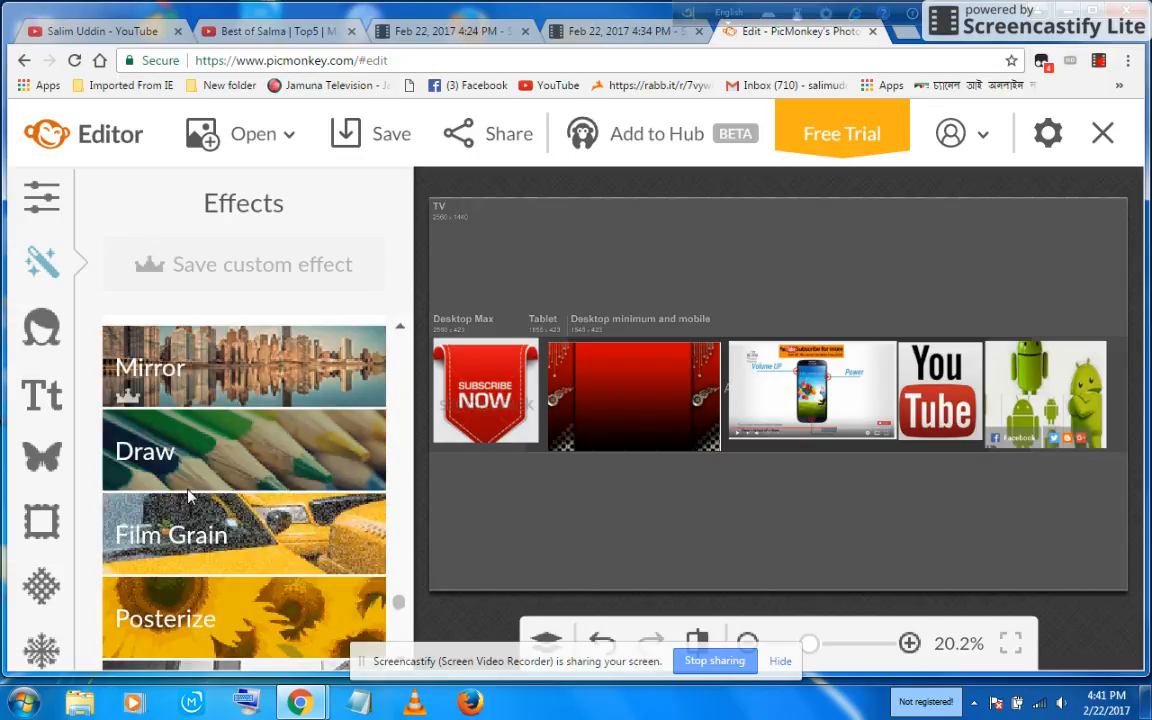
# Step: Open the Draw effect and paint white with the 190 brush over the background below the banner images
pyautogui.scroll(-2, 186, 496)
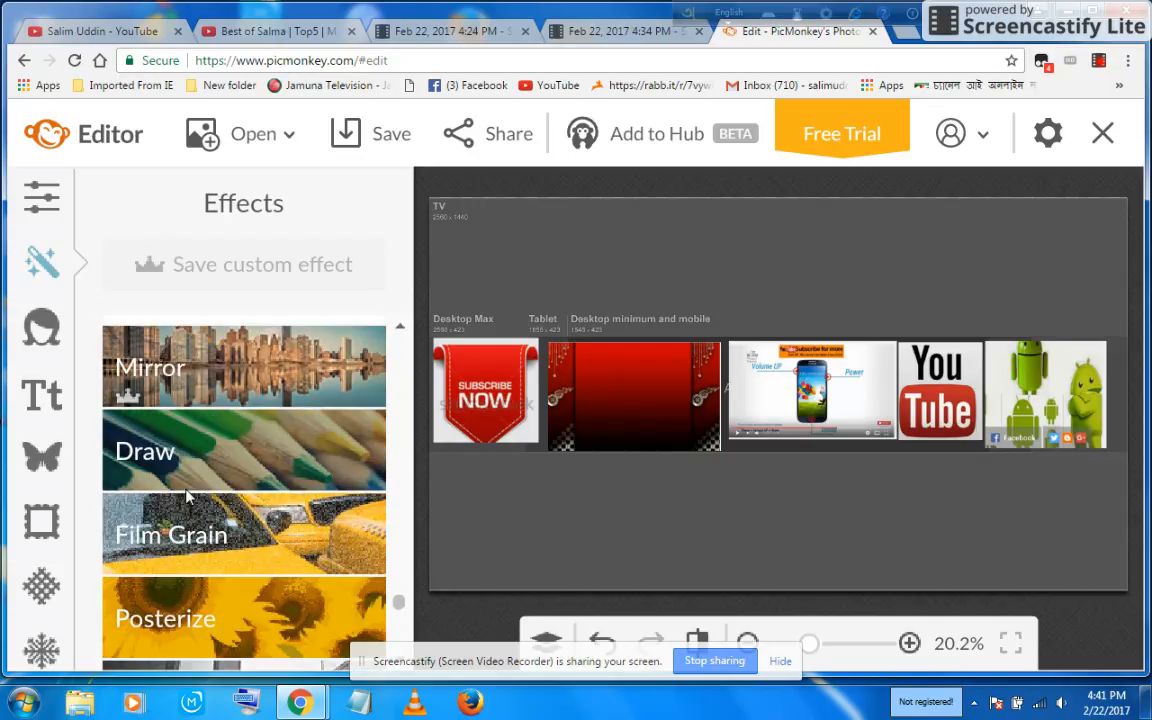
pyautogui.click(232, 446)
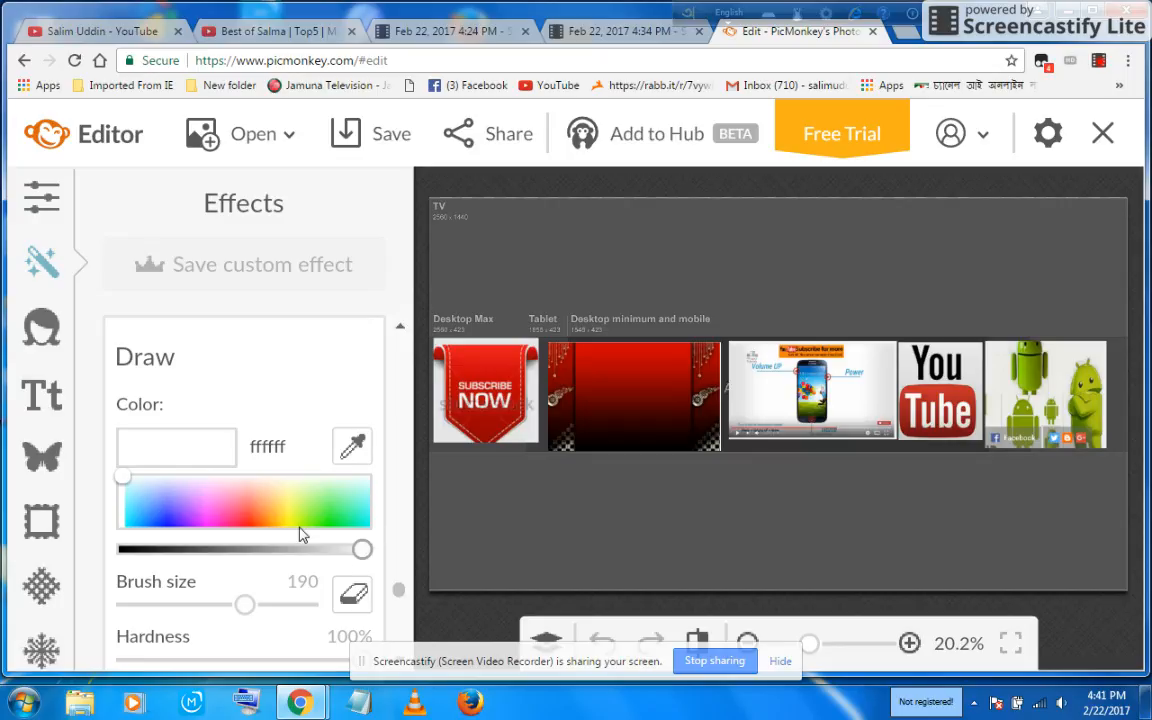
pyautogui.scroll(3, 482, 547)
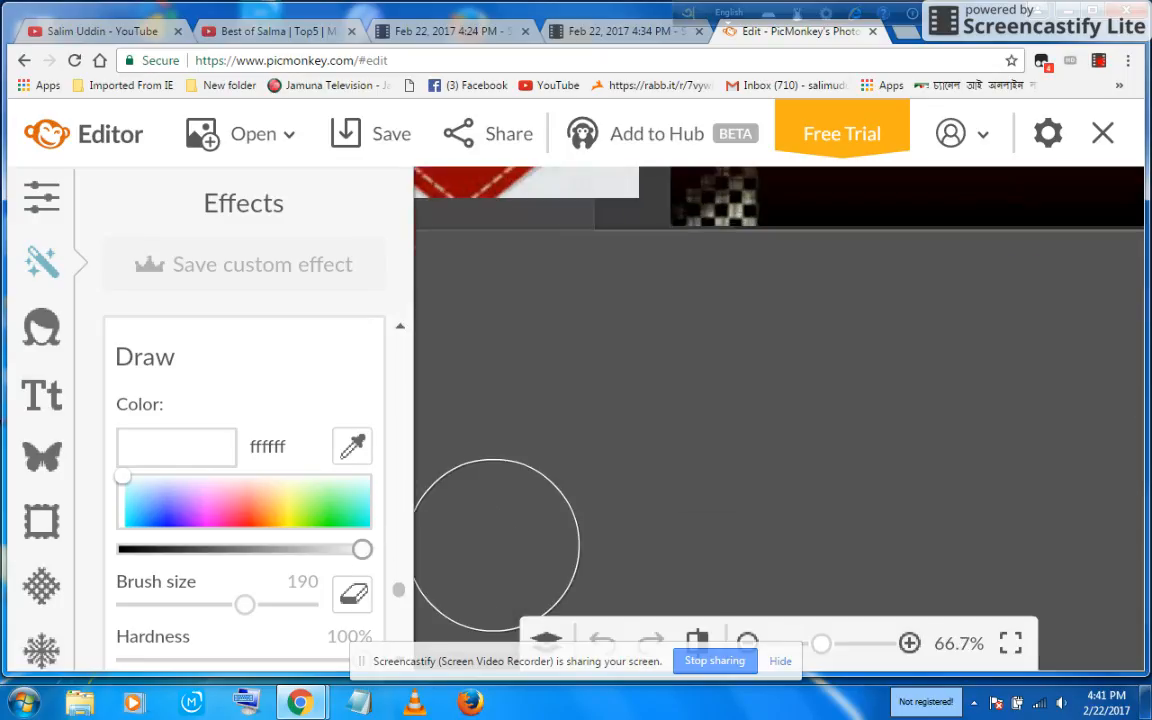
pyautogui.scroll(-2, 497, 537)
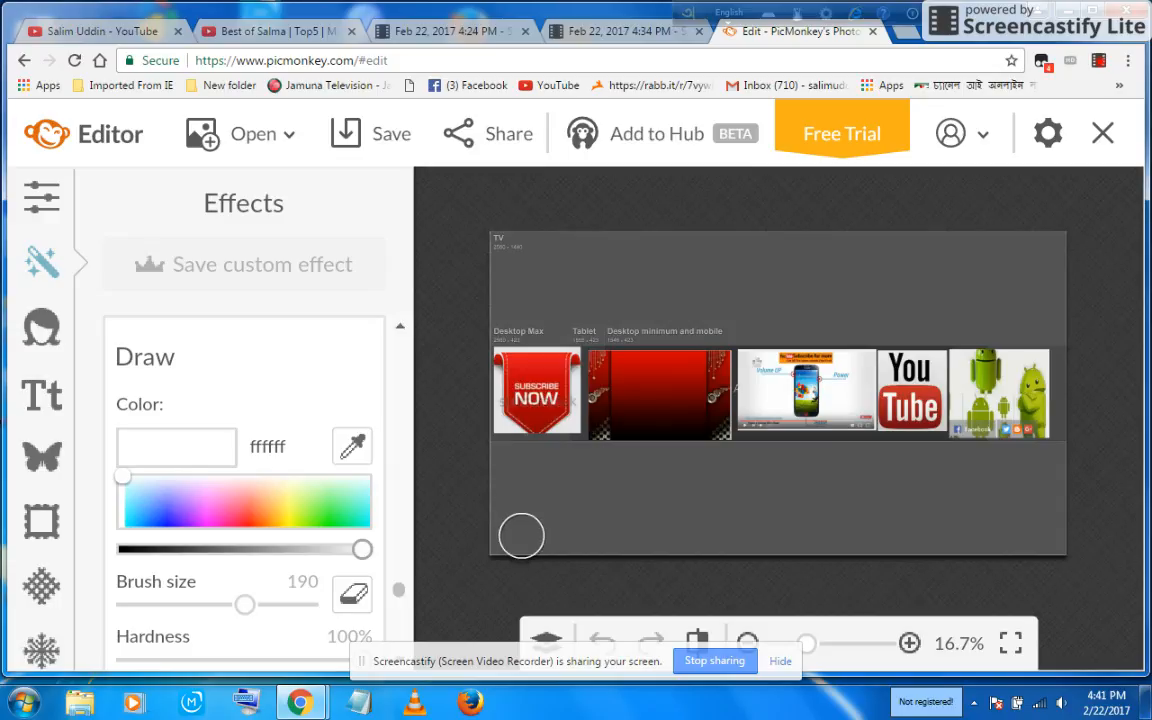
pyautogui.scroll(1, 521, 536)
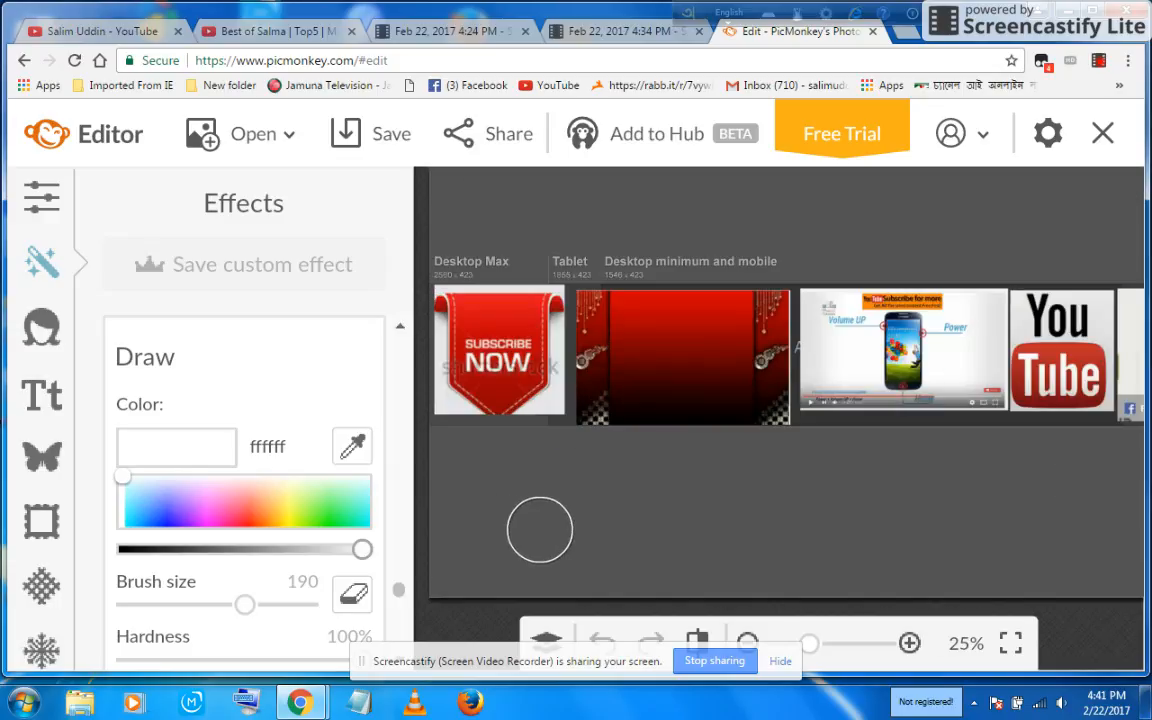
pyautogui.click(453, 455)
pyautogui.moveTo(453, 455)
pyautogui.mouseDown()
pyautogui.moveTo(485, 576)
pyautogui.moveTo(568, 542)
pyautogui.moveTo(674, 536)
pyautogui.moveTo(1099, 557)
pyautogui.moveTo(1067, 528)
pyautogui.moveTo(941, 517)
pyautogui.moveTo(559, 541)
pyautogui.moveTo(467, 534)
pyautogui.moveTo(435, 516)
pyautogui.moveTo(438, 505)
pyautogui.moveTo(639, 500)
pyautogui.moveTo(793, 518)
pyautogui.moveTo(1150, 495)
pyautogui.mouseUp()
pyautogui.moveTo(1090, 467)
pyautogui.mouseDown()
pyautogui.moveTo(398, 510)
pyautogui.moveTo(398, 475)
pyautogui.moveTo(731, 487)
pyautogui.moveTo(932, 458)
pyautogui.moveTo(898, 454)
pyautogui.moveTo(807, 469)
pyautogui.moveTo(530, 477)
pyautogui.moveTo(490, 496)
pyautogui.moveTo(462, 565)
pyautogui.moveTo(477, 602)
pyautogui.moveTo(544, 604)
pyautogui.moveTo(843, 570)
pyautogui.moveTo(1135, 555)
pyautogui.mouseUp()
pyautogui.moveTo(1101, 463)
pyautogui.mouseDown()
pyautogui.moveTo(1085, 442)
pyautogui.moveTo(1028, 437)
pyautogui.moveTo(452, 484)
pyautogui.mouseUp()
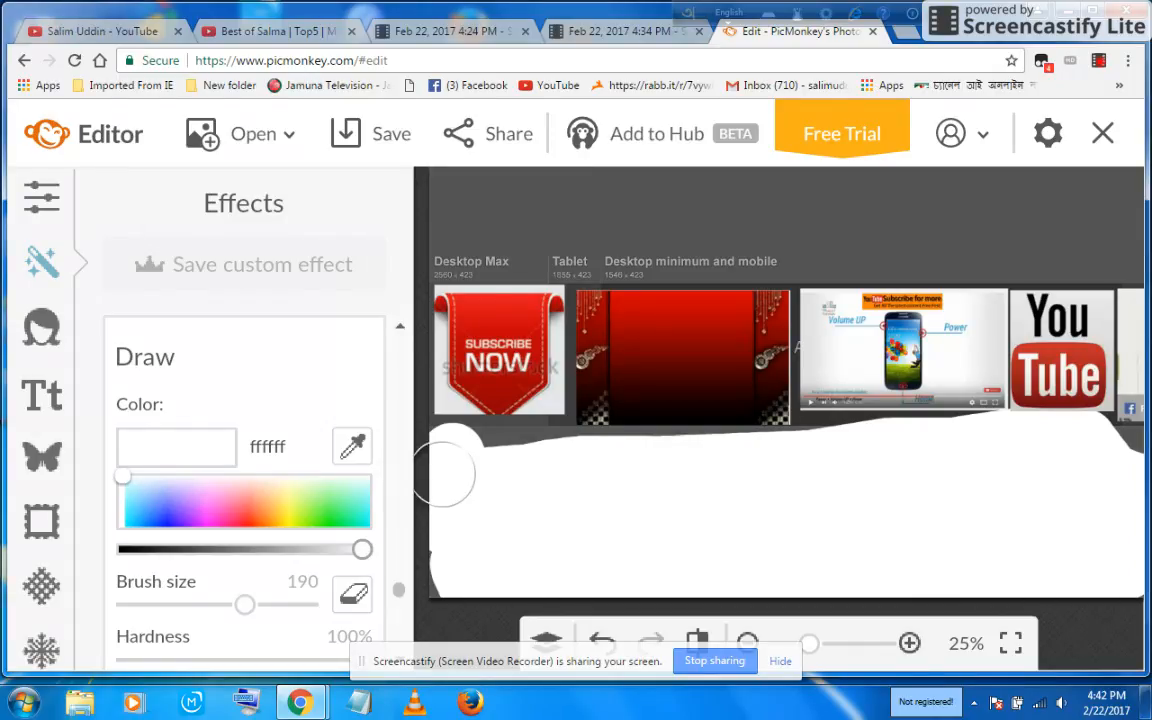
pyautogui.moveTo(884, 441)
pyautogui.mouseDown()
pyautogui.moveTo(812, 431)
pyautogui.moveTo(580, 480)
pyautogui.mouseUp()
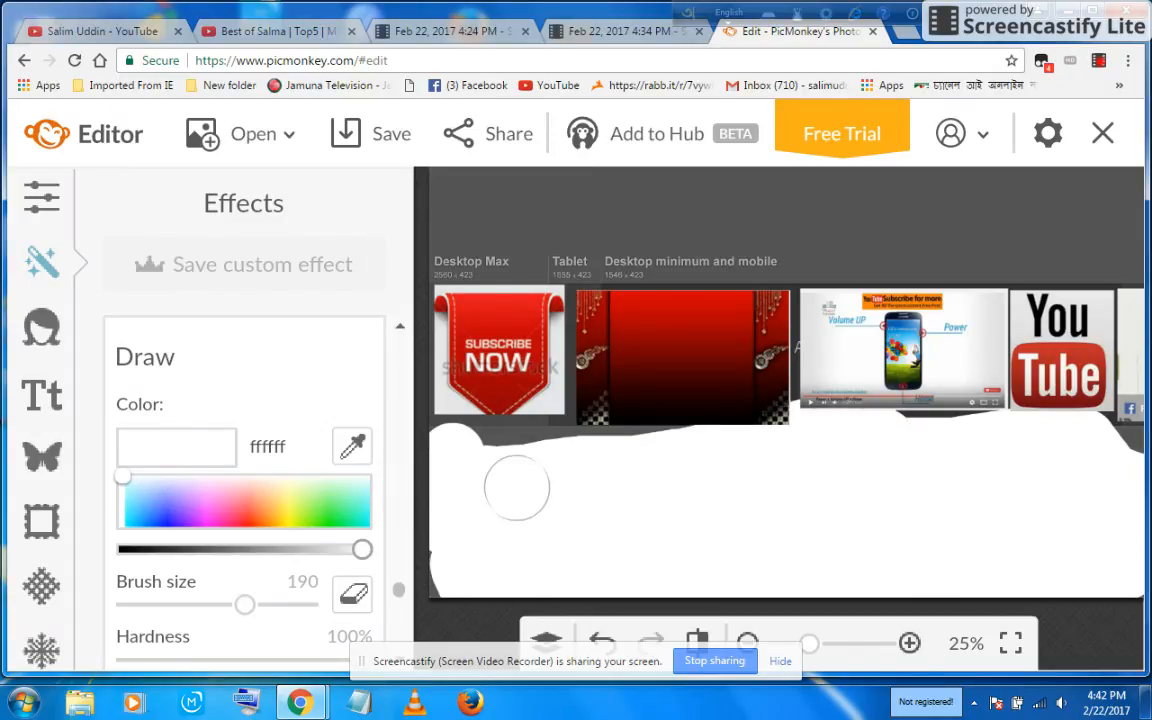
pyautogui.moveTo(468, 476)
pyautogui.mouseDown()
pyautogui.moveTo(513, 455)
pyautogui.moveTo(629, 480)
pyautogui.mouseUp()
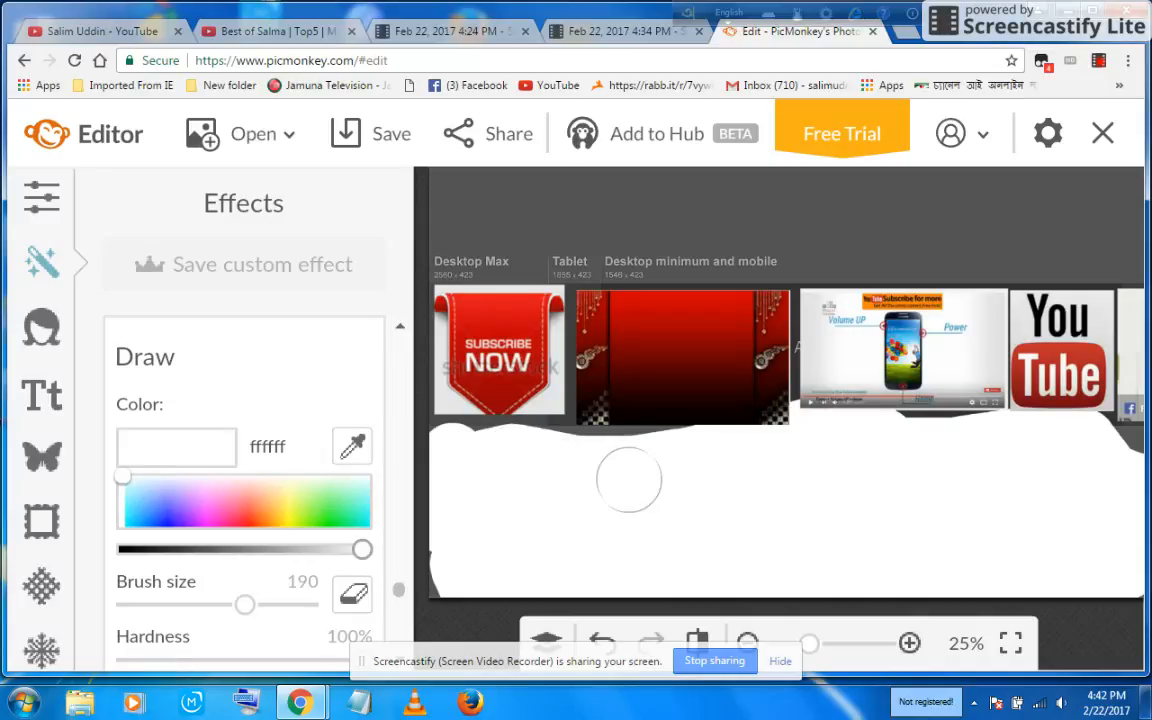
pyautogui.moveTo(790, 477)
pyautogui.mouseDown()
pyautogui.moveTo(664, 442)
pyautogui.moveTo(478, 453)
pyautogui.mouseUp()
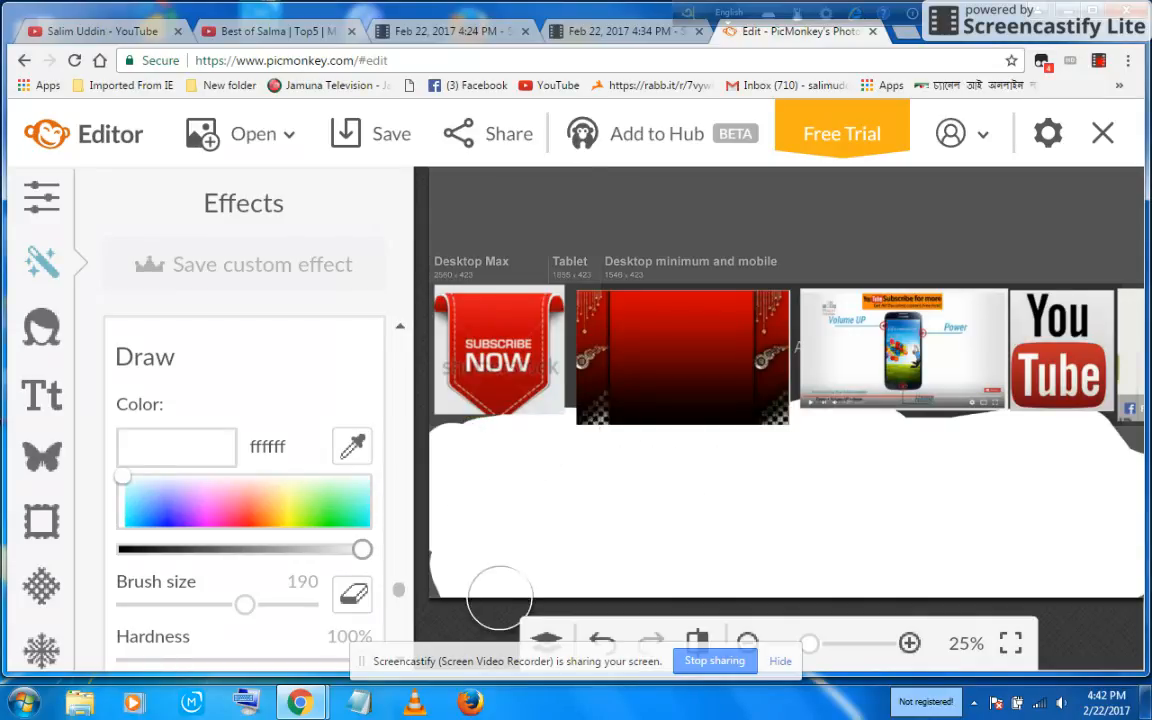
# Step: Continue painting white over the background above the banner images and around their edges
pyautogui.moveTo(897, 470)
pyautogui.mouseDown()
pyautogui.moveTo(1131, 420)
pyautogui.moveTo(1122, 290)
pyautogui.moveTo(1090, 188)
pyautogui.moveTo(450, 295)
pyautogui.moveTo(442, 187)
pyautogui.moveTo(472, 193)
pyautogui.moveTo(491, 266)
pyautogui.moveTo(486, 177)
pyautogui.mouseUp()
pyautogui.moveTo(600, 188)
pyautogui.mouseDown()
pyautogui.moveTo(930, 150)
pyautogui.moveTo(1010, 172)
pyautogui.moveTo(625, 185)
pyautogui.moveTo(550, 205)
pyautogui.moveTo(501, 244)
pyautogui.moveTo(1015, 268)
pyautogui.moveTo(990, 245)
pyautogui.moveTo(1005, 240)
pyautogui.moveTo(995, 215)
pyautogui.moveTo(1110, 212)
pyautogui.moveTo(1125, 198)
pyautogui.moveTo(1122, 180)
pyautogui.moveTo(1050, 225)
pyautogui.moveTo(1062, 231)
pyautogui.moveTo(860, 240)
pyautogui.moveTo(730, 303)
pyautogui.moveTo(440, 290)
pyautogui.mouseUp()
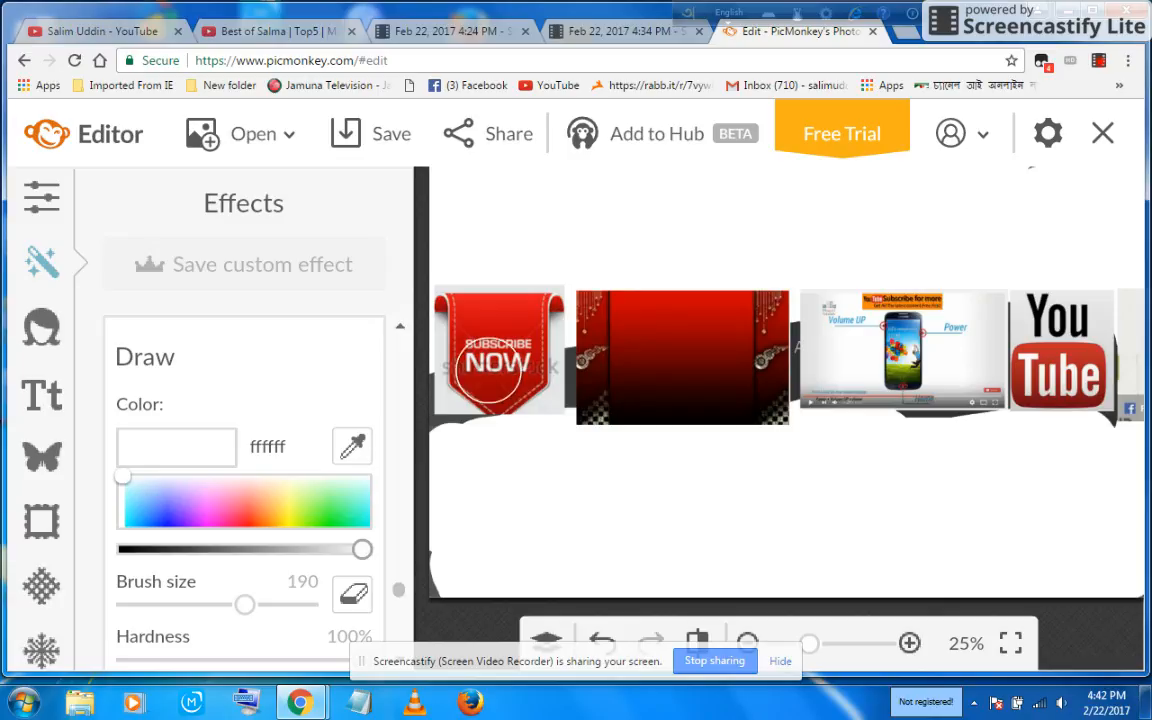
pyautogui.moveTo(427, 380); pyautogui.dragTo(458, 480)
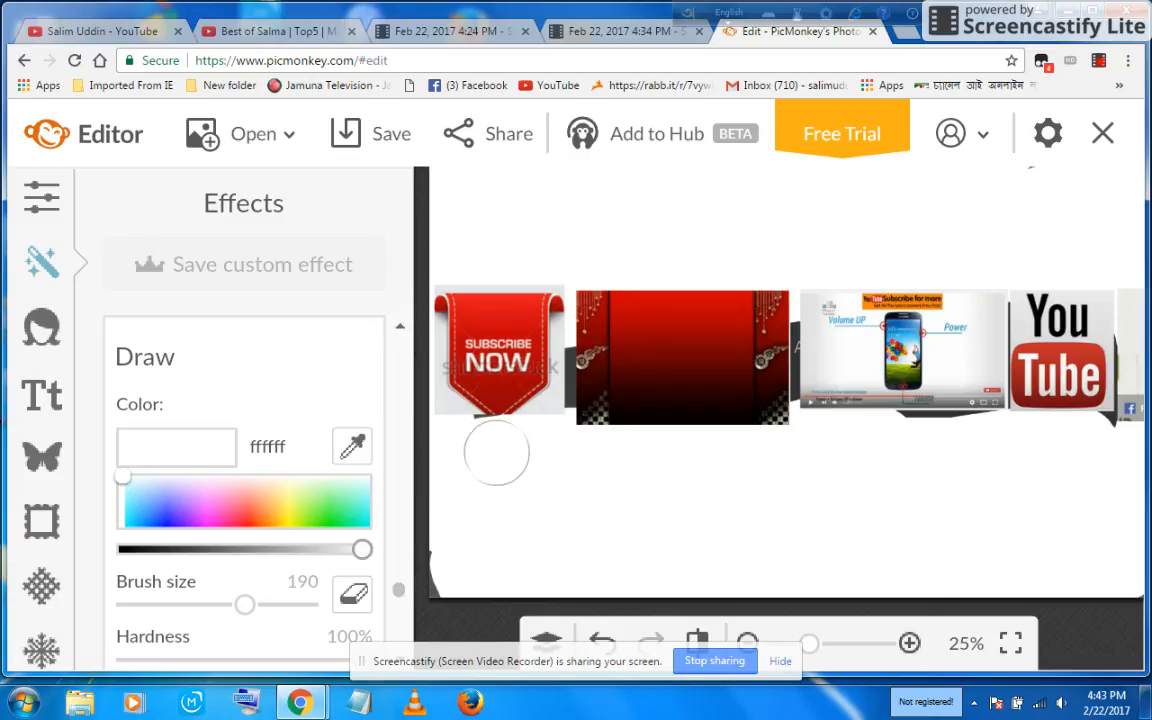
pyautogui.moveTo(578, 322)
pyautogui.mouseDown()
pyautogui.moveTo(617, 416)
pyautogui.moveTo(738, 468)
pyautogui.moveTo(1068, 383)
pyautogui.moveTo(905, 375)
pyautogui.moveTo(785, 340)
pyautogui.moveTo(761, 297)
pyautogui.mouseUp()
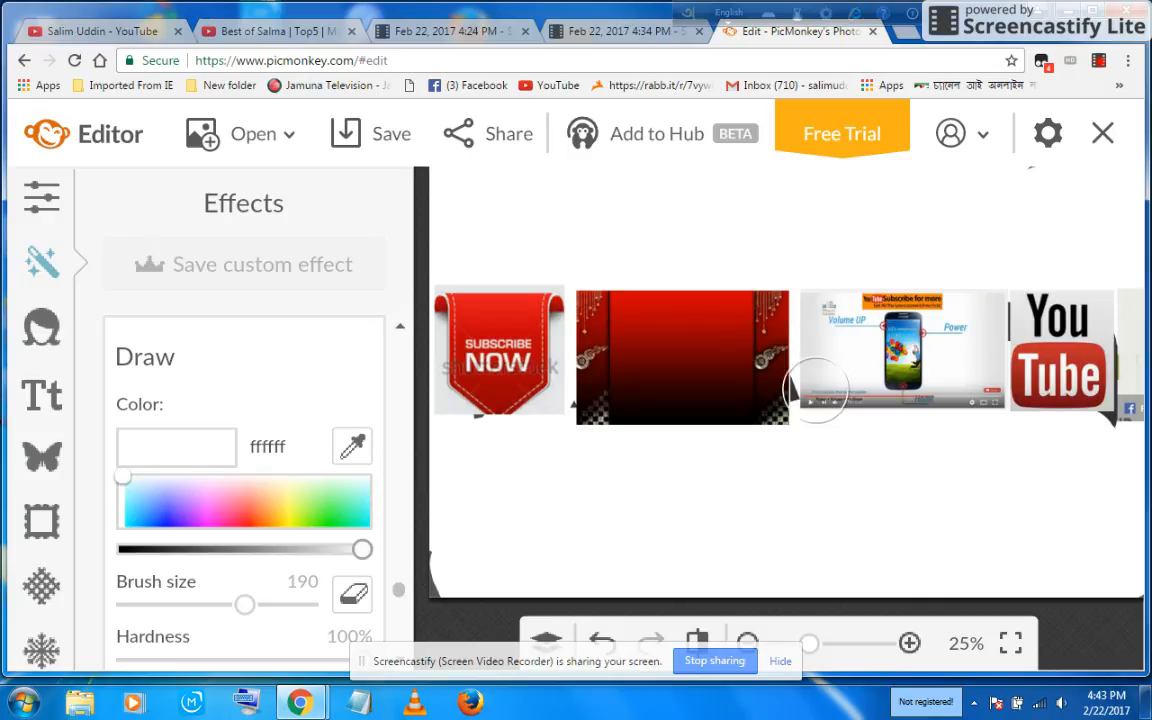
pyautogui.moveTo(817, 389); pyautogui.dragTo(818, 342)
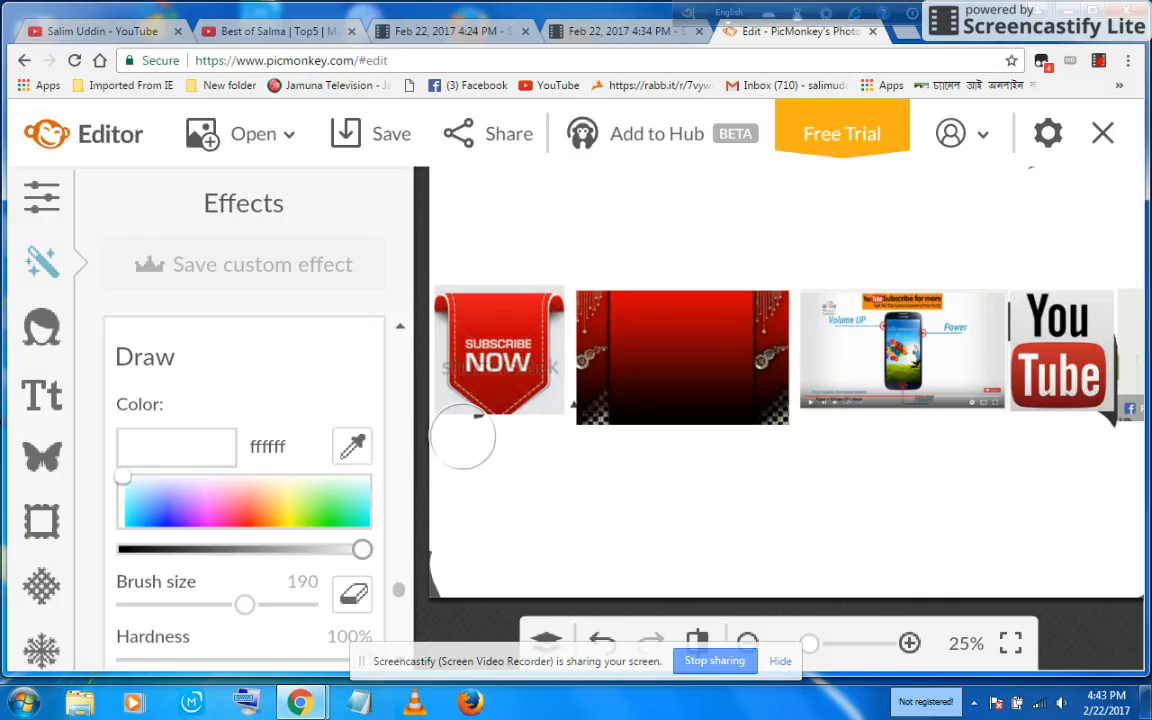
pyautogui.click(466, 432)
pyautogui.moveTo(577, 426); pyautogui.dragTo(617, 416)
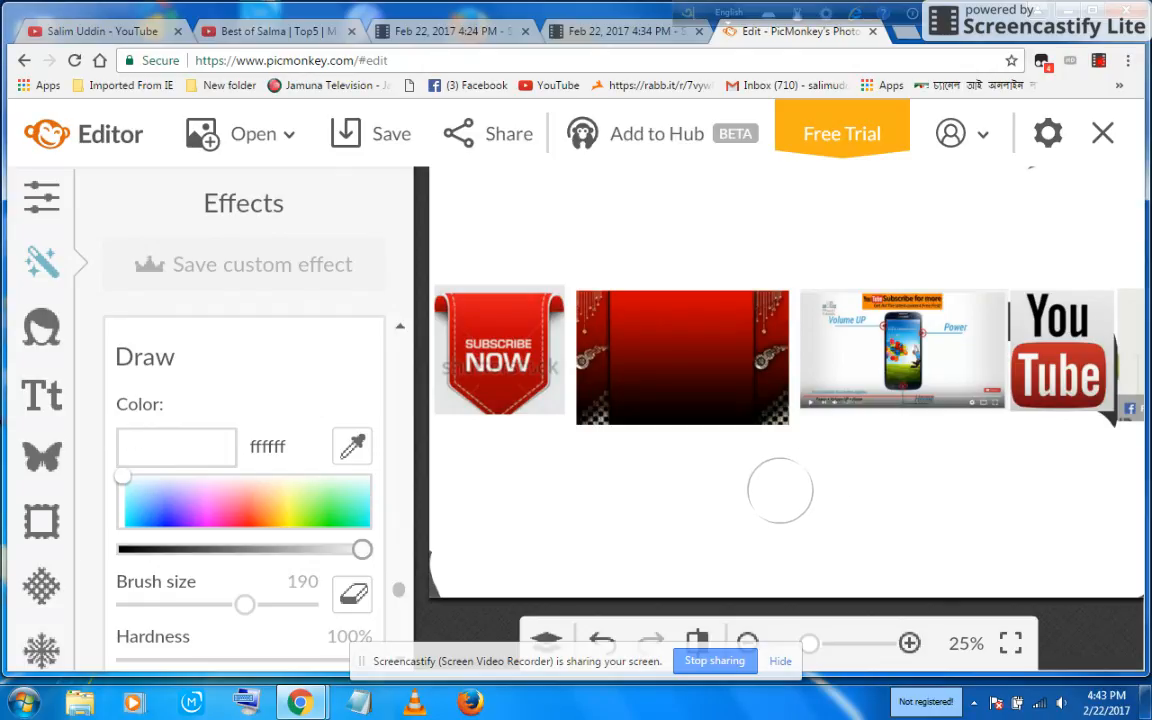
pyautogui.click(37, 400)
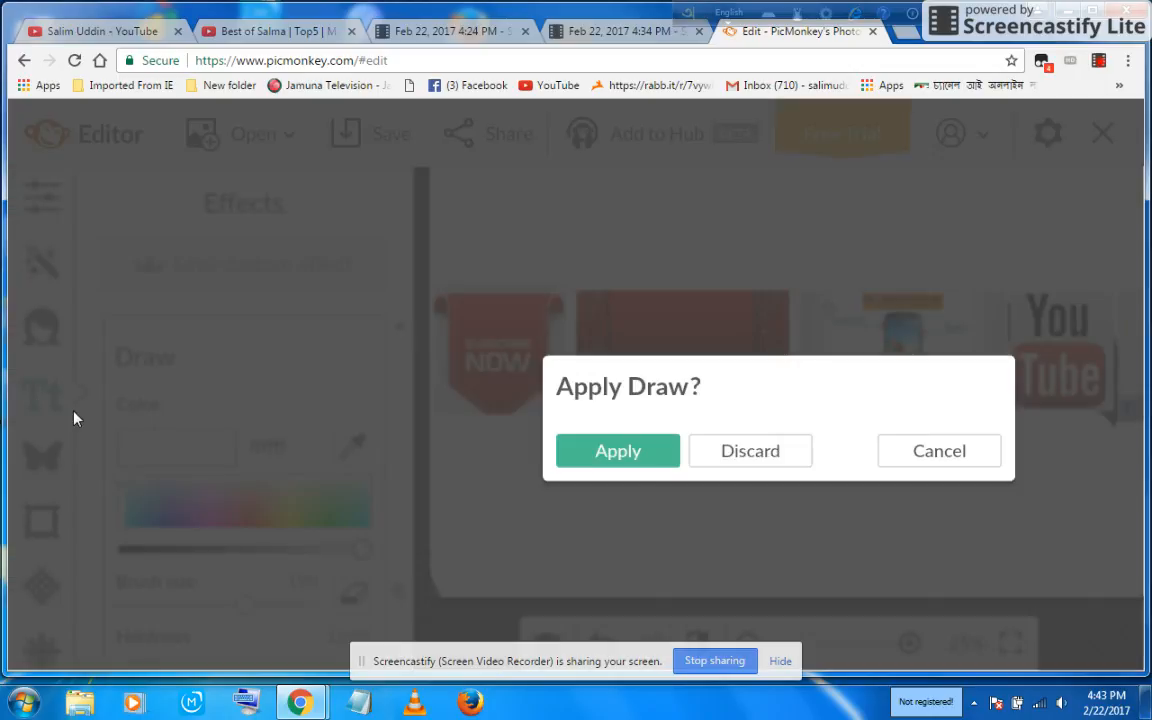
pyautogui.click(906, 458)
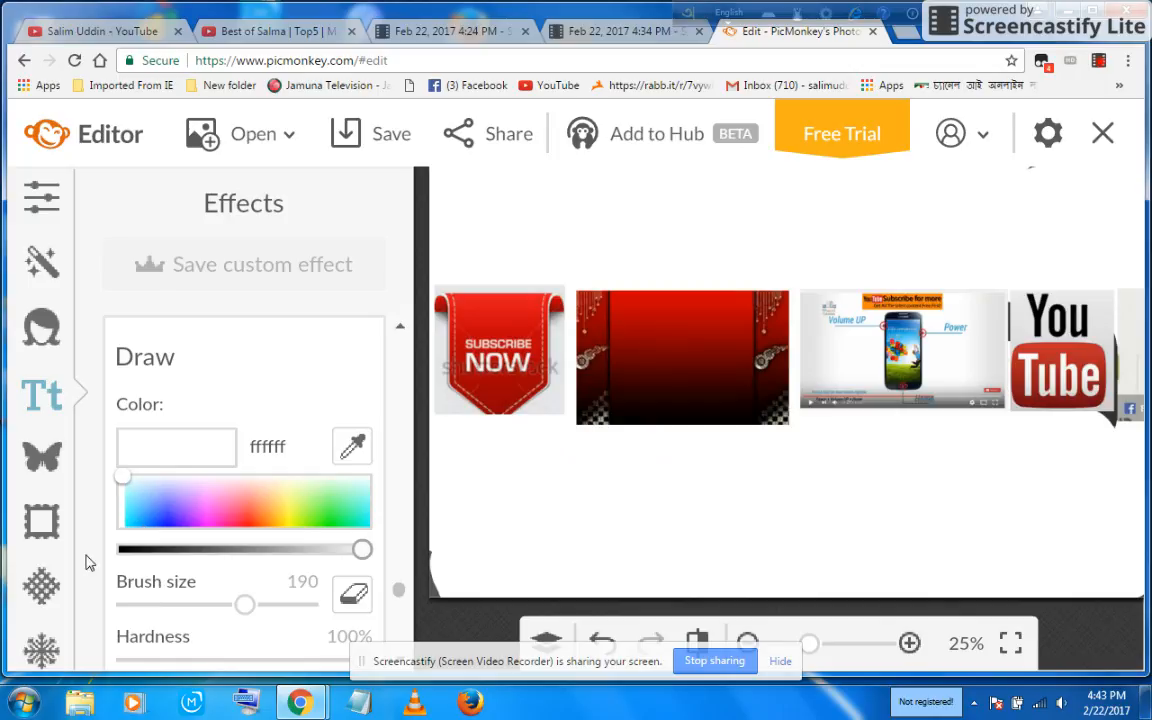
pyautogui.scroll(-3, 210, 350)
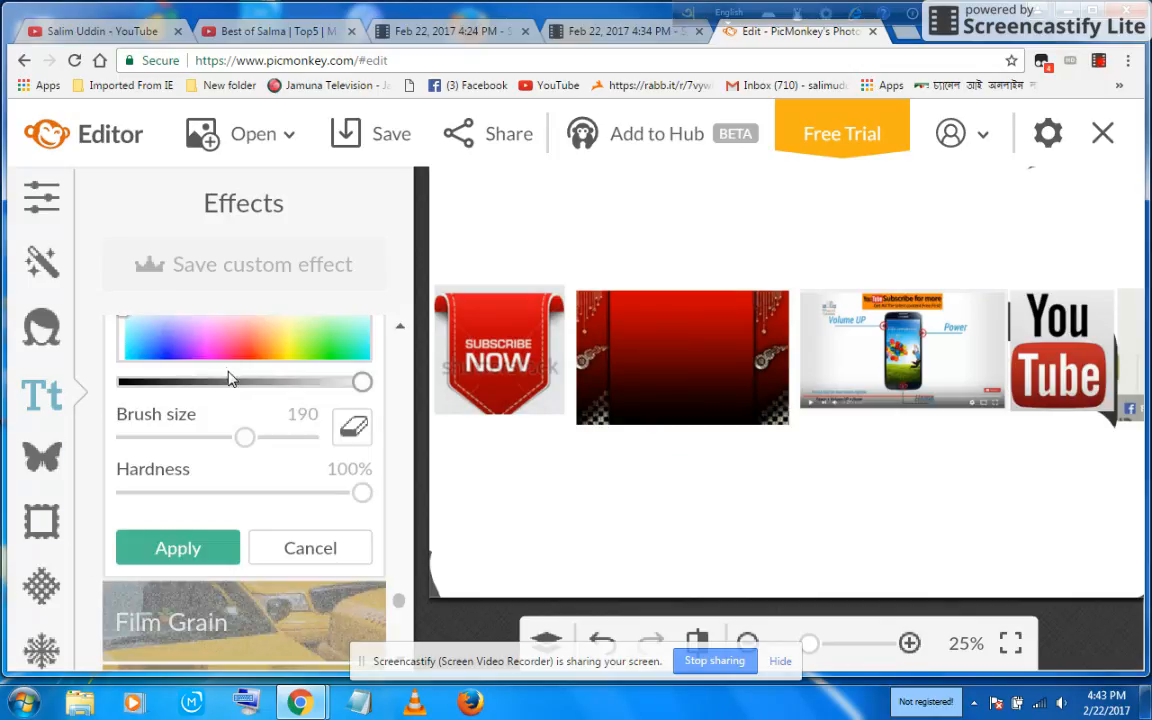
pyautogui.scroll(3, 240, 380)
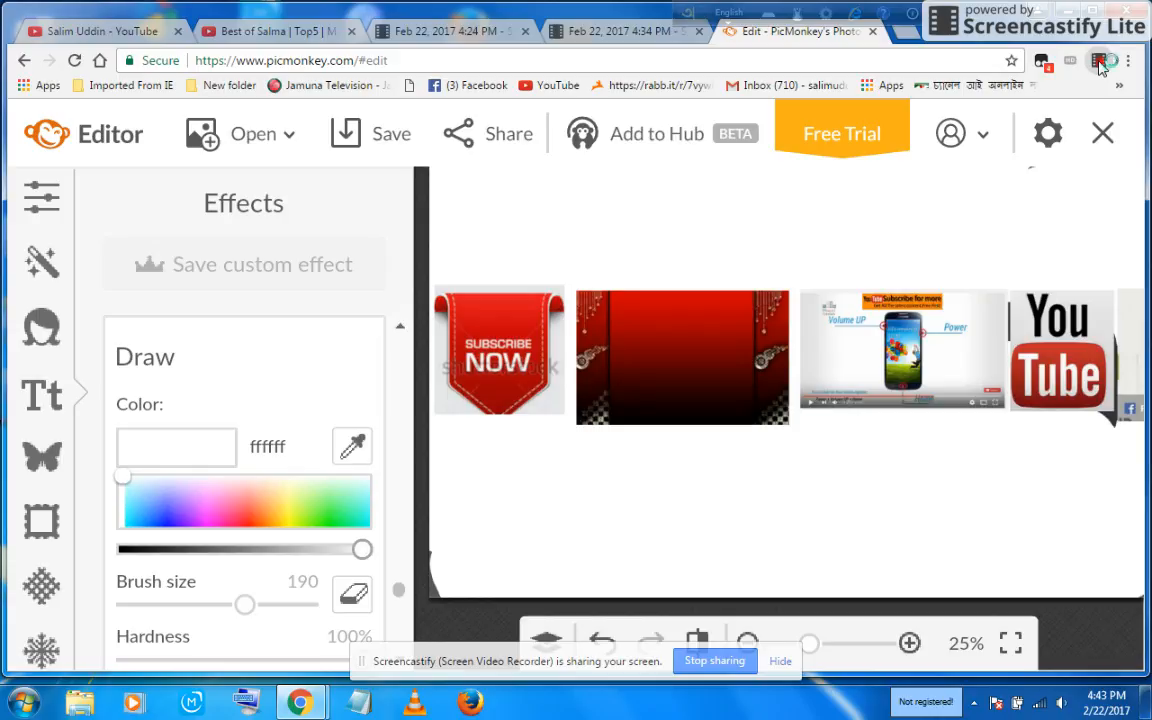
pyautogui.click(1098, 62)
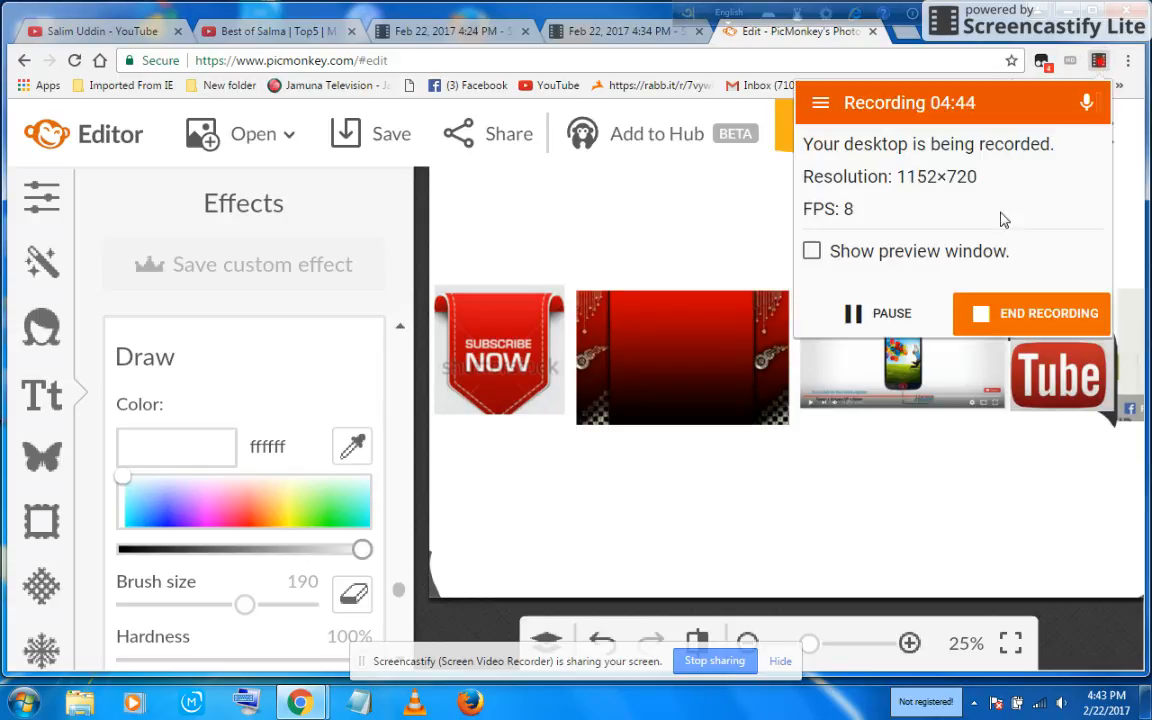
pyautogui.click(862, 320)
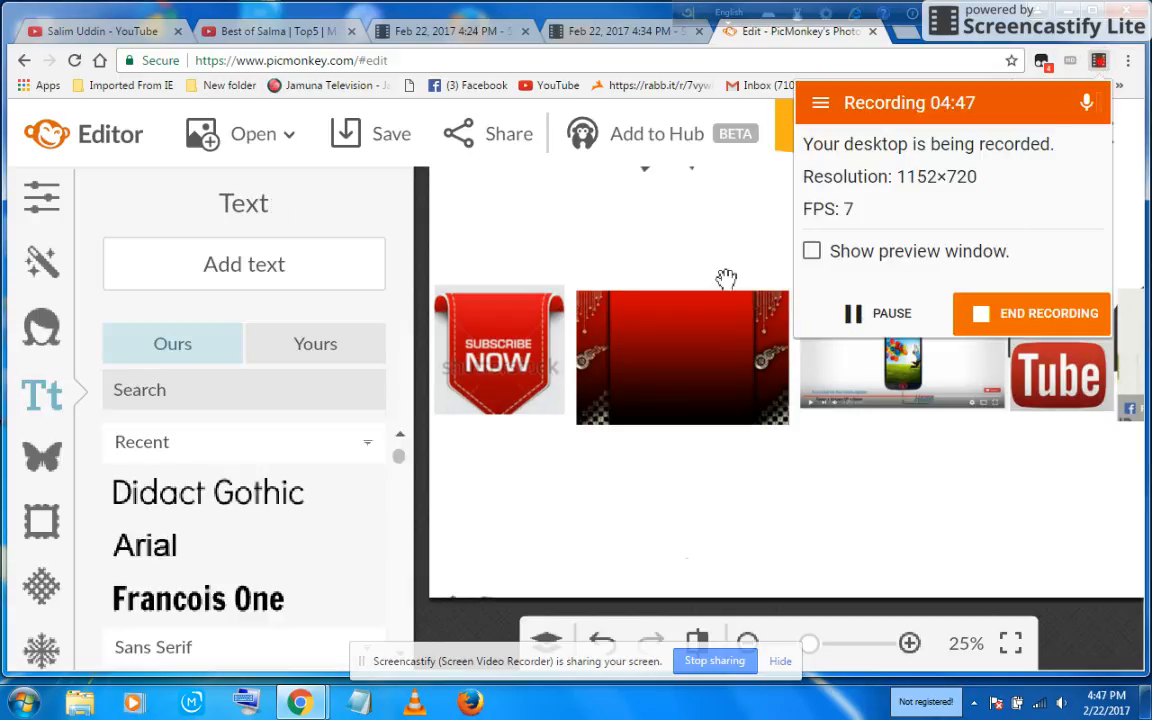
# Step: Add a text box in Didact Gothic, resize it and place it across the bottom of the red curtain image
pyautogui.click(607, 200)
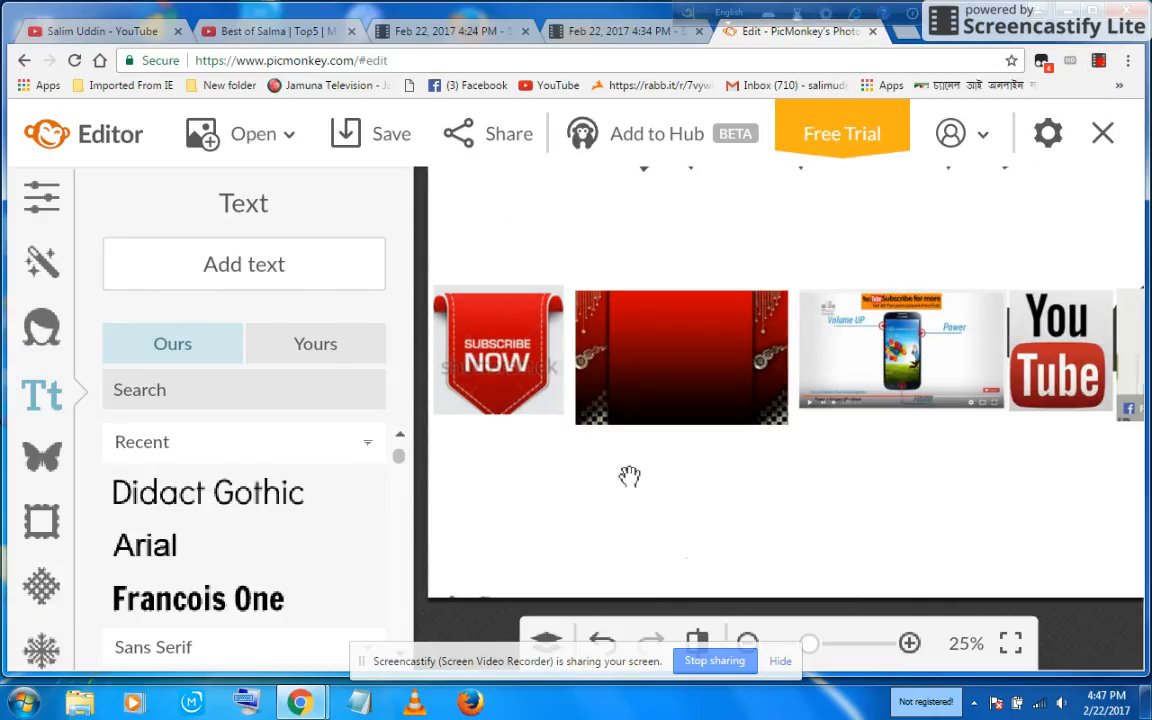
pyautogui.click(230, 265)
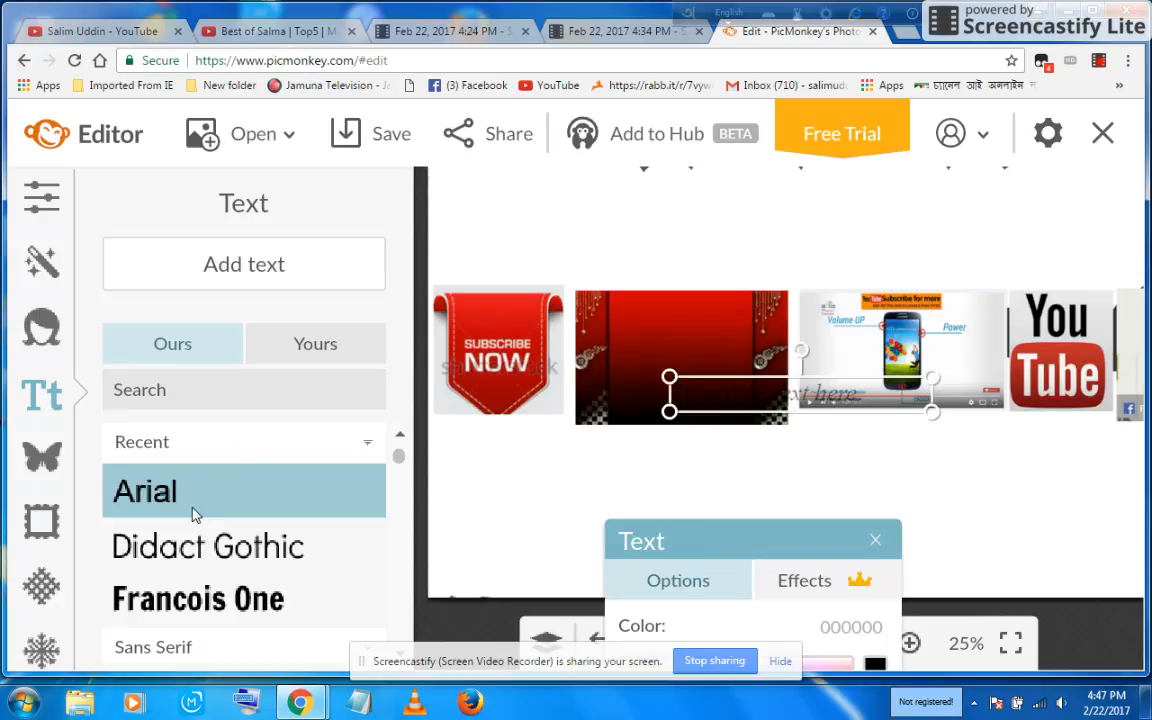
pyautogui.click(210, 546)
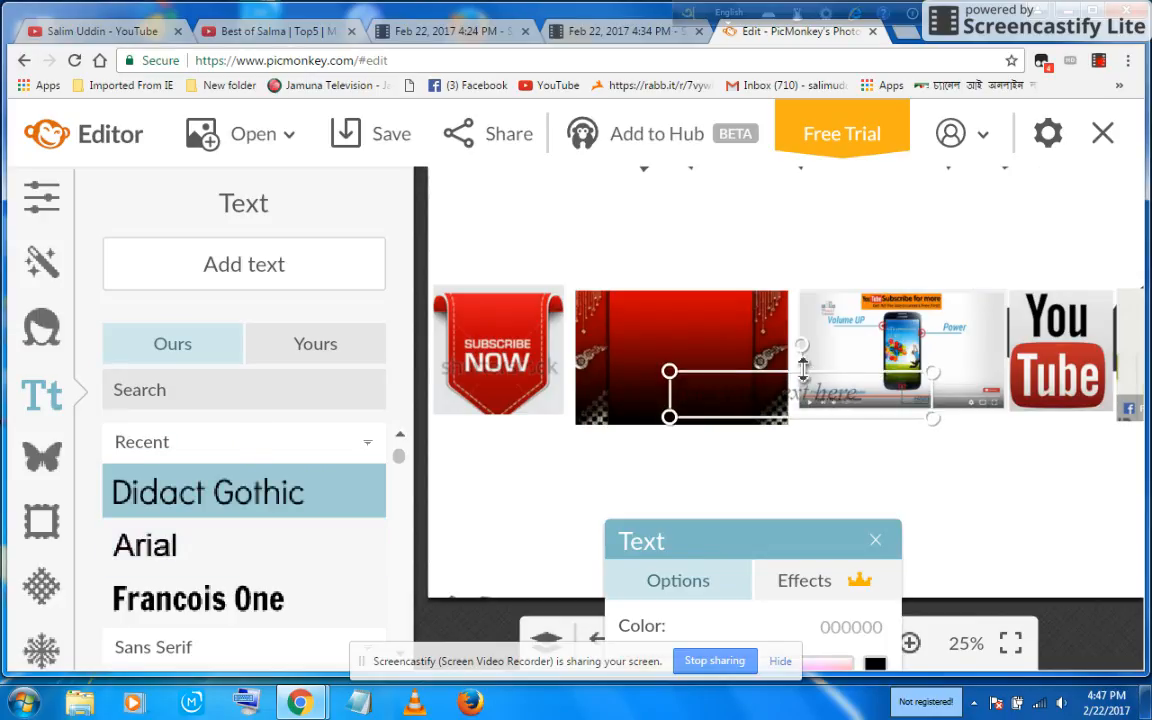
pyautogui.moveTo(803, 370); pyautogui.dragTo(913, 375)
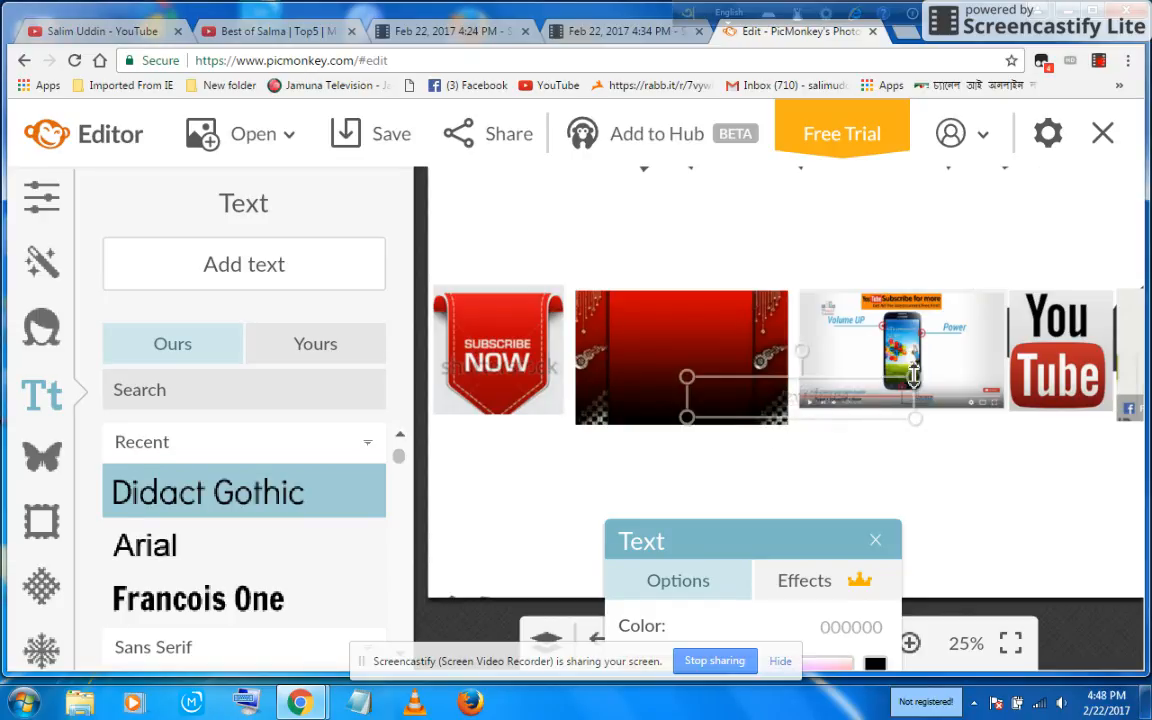
pyautogui.moveTo(777, 404); pyautogui.dragTo(664, 405)
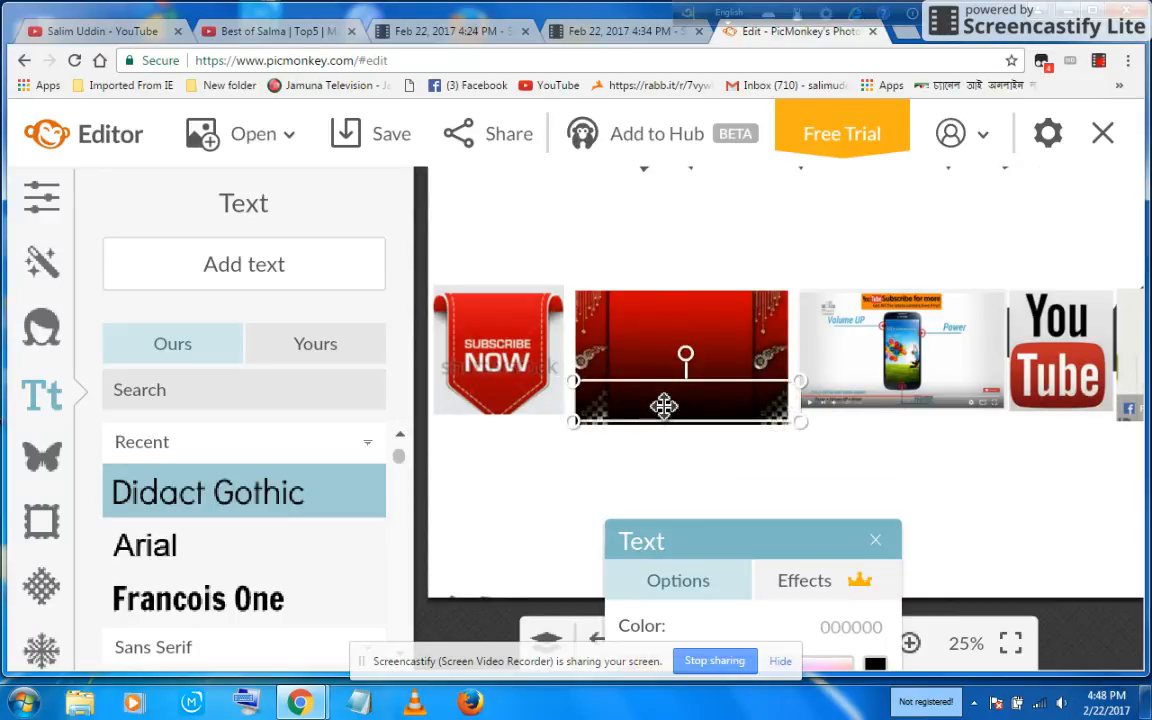
# Step: Enter the text "subscribe now" in the new text box
pyautogui.doubleClick(664, 406)
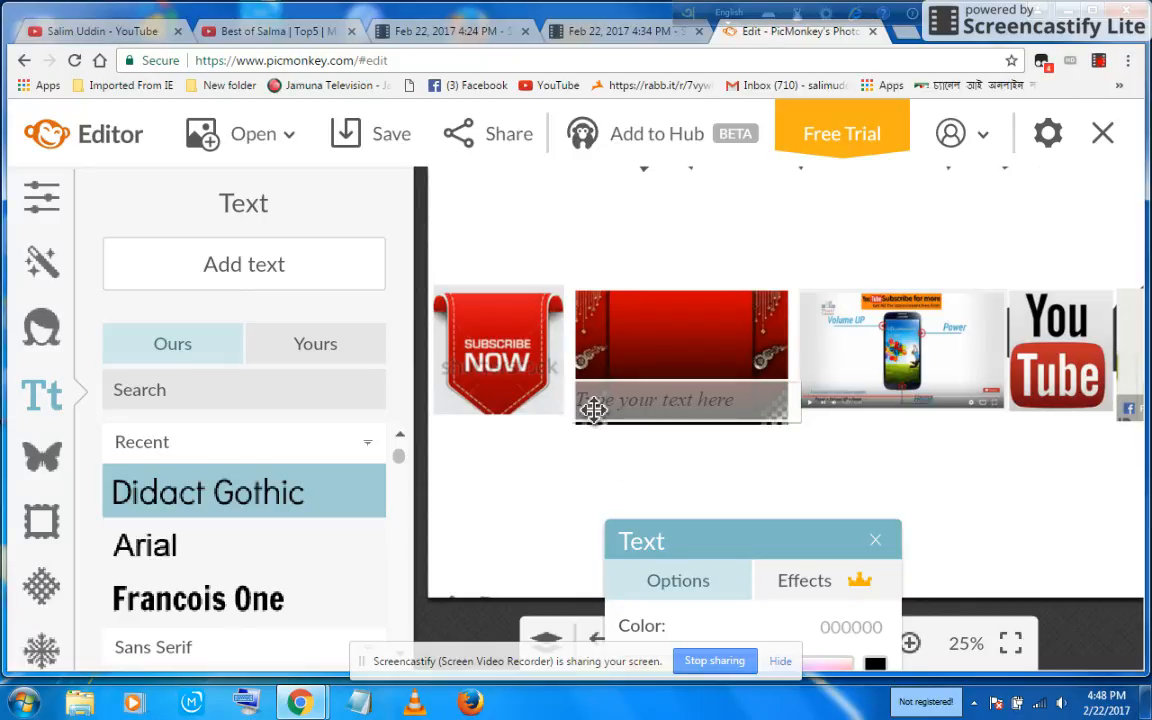
pyautogui.write('S')
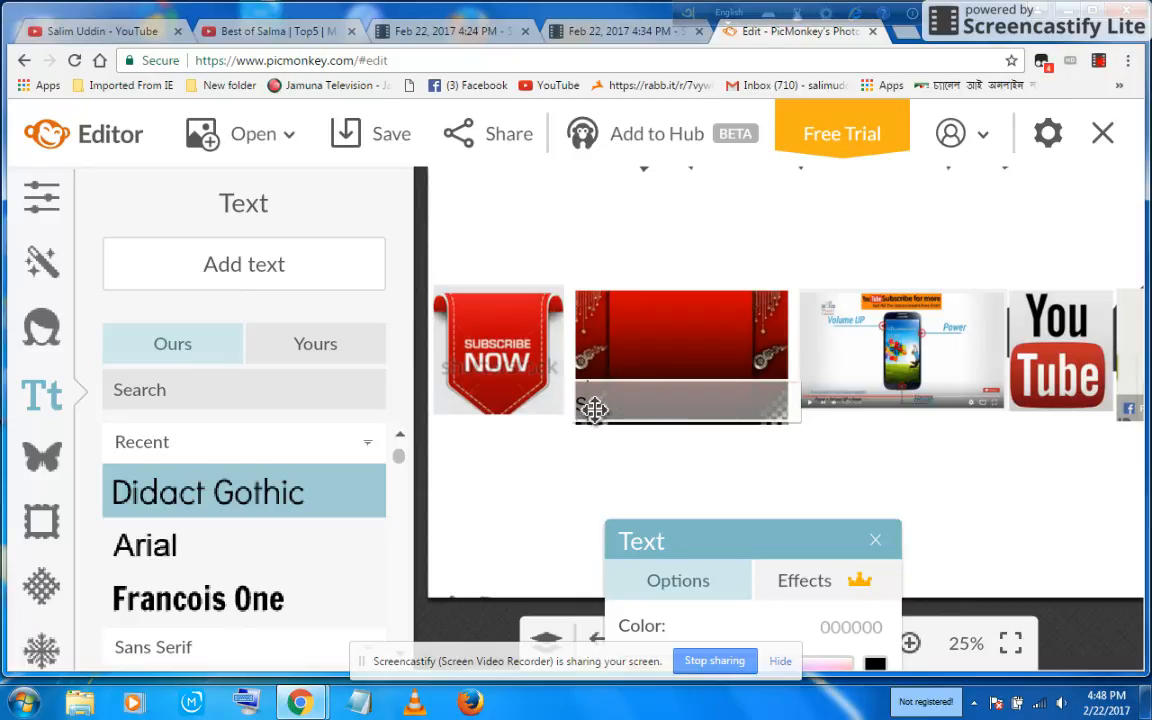
pyautogui.press('BackSpace')
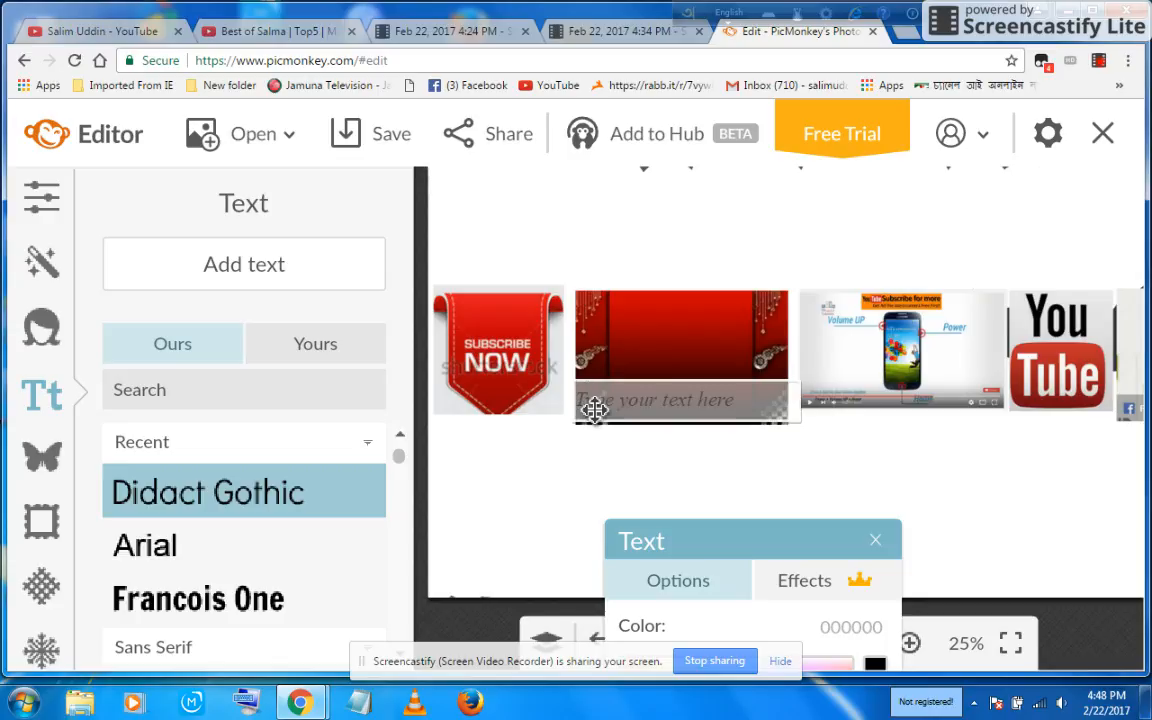
pyautogui.write('S')
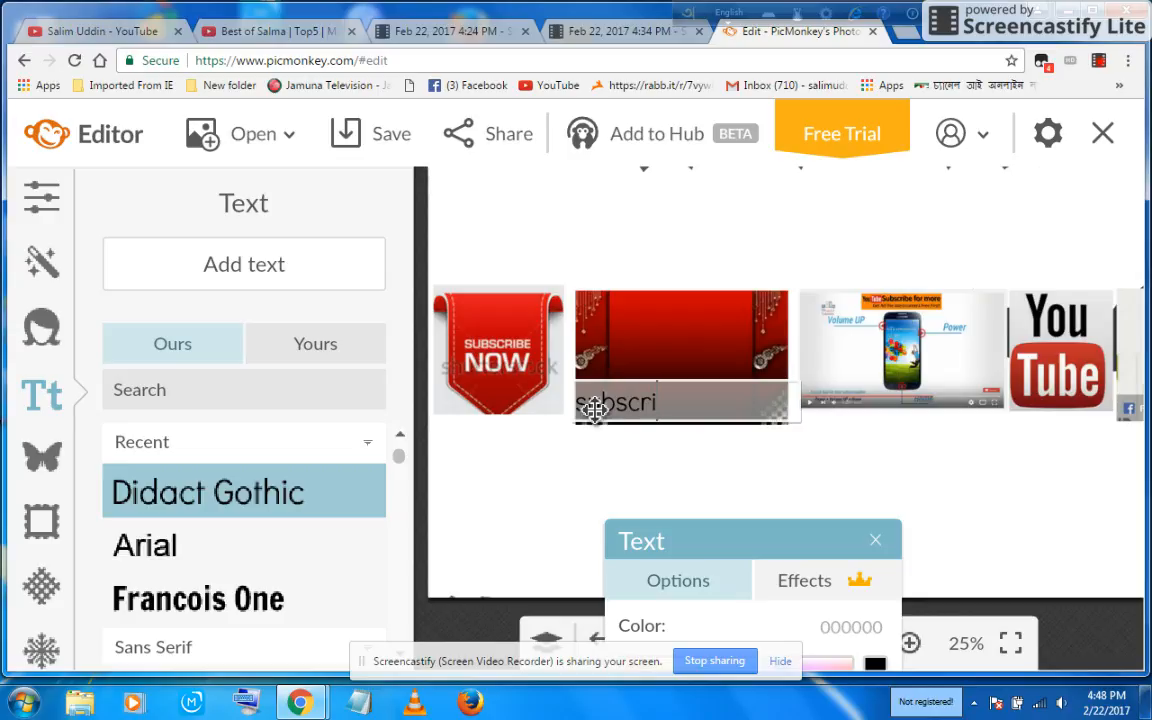
pyautogui.write('be now')
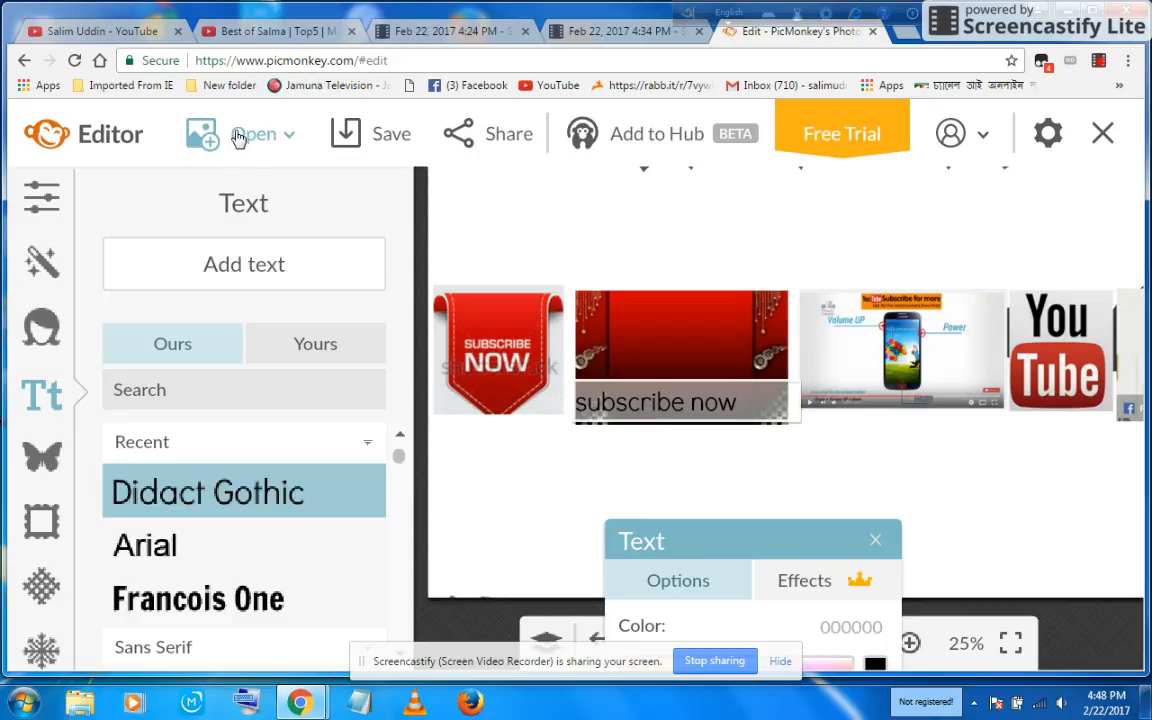
# Step: Save the channel art to the computer as a PNG file named salim
pyautogui.click(352, 140)
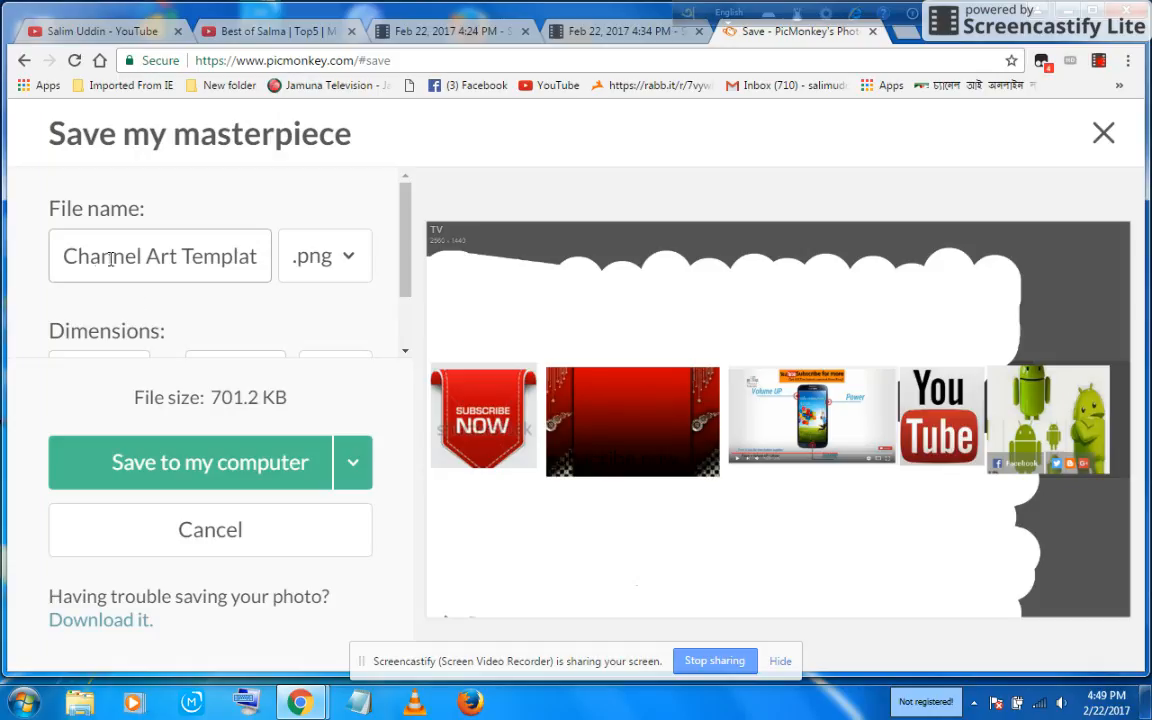
pyautogui.moveTo(259, 256); pyautogui.dragTo(261, 256)
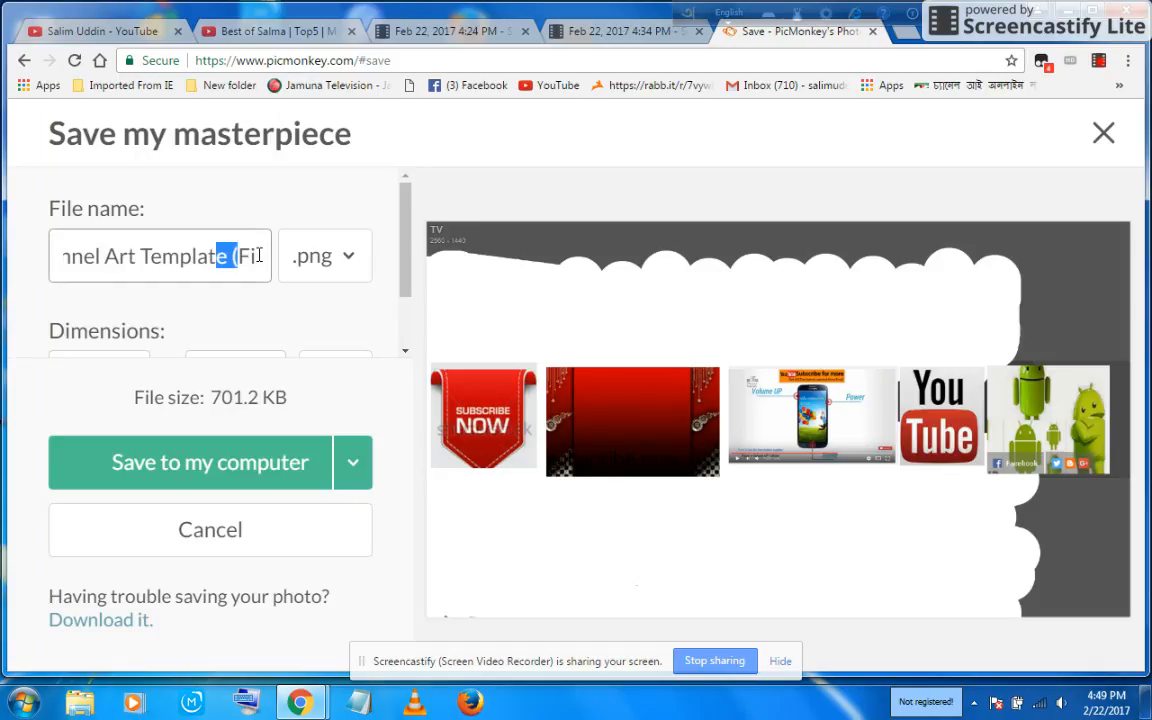
pyautogui.click(265, 256)
pyautogui.press('BackSpace')
pyautogui.press('BackSpace')
pyautogui.press('BackSpace')
pyautogui.press('BackSpace')
pyautogui.press('BackSpace')
pyautogui.press('BackSpace')
pyautogui.press('BackSpace')
pyautogui.press('BackSpace')
pyautogui.press('BackSpace')
pyautogui.press('BackSpace')
pyautogui.press('BackSpace')
pyautogui.press('BackSpace')
pyautogui.press('BackSpace')
pyautogui.press('BackSpace')
pyautogui.press('BackSpace')
pyautogui.press('BackSpace')
pyautogui.press('BackSpace')
pyautogui.press('BackSpace')
pyautogui.press('BackSpace')
pyautogui.press('BackSpace')
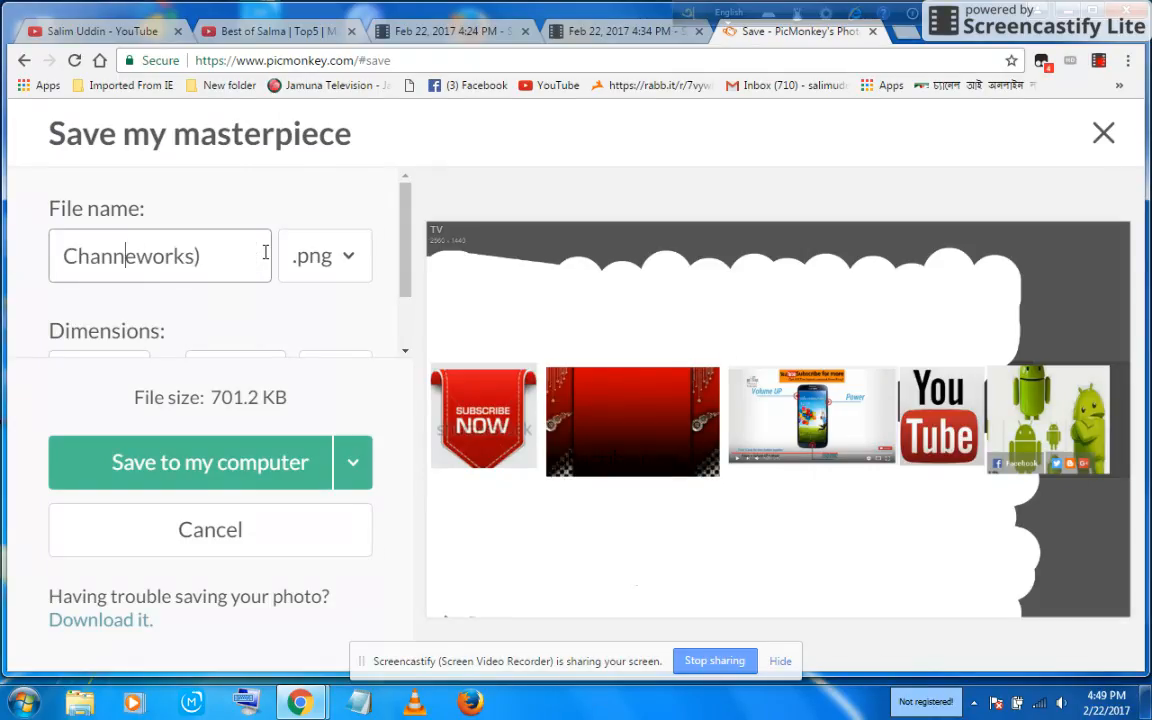
pyautogui.press('BackSpace')
pyautogui.press('BackSpace')
pyautogui.press('BackSpace')
pyautogui.press('BackSpace')
pyautogui.press('BackSpace')
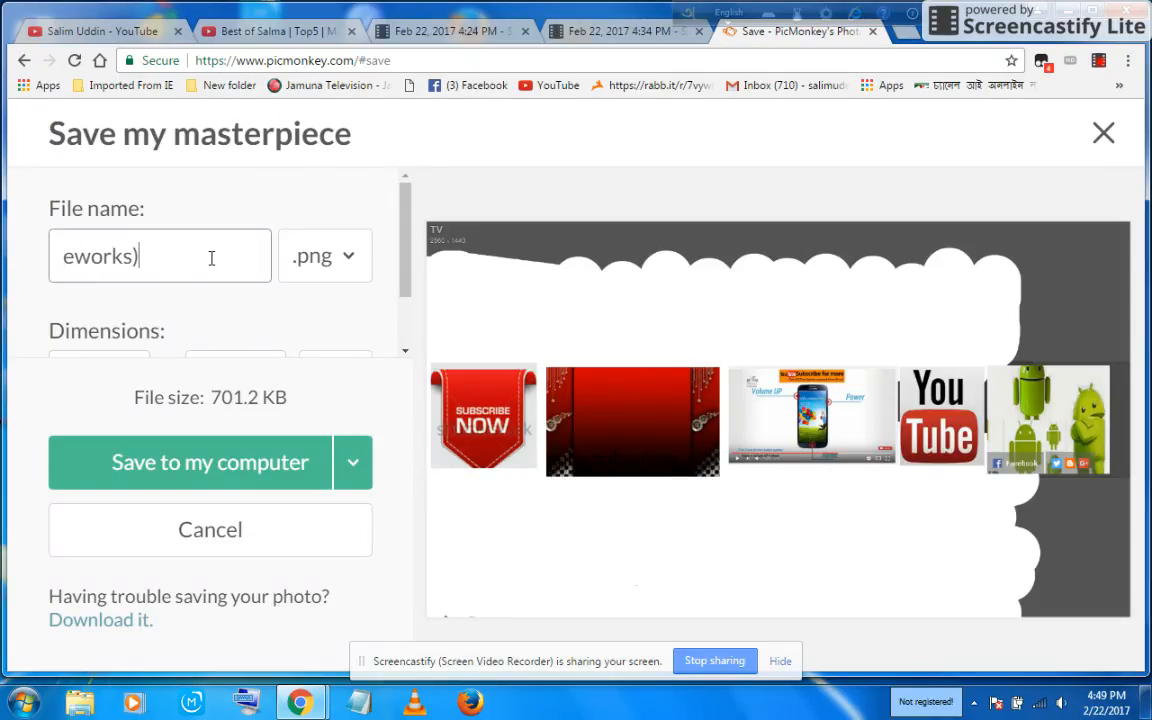
pyautogui.press('BackSpace')
pyautogui.press('BackSpace')
pyautogui.press('BackSpace')
pyautogui.press('BackSpace')
pyautogui.press('BackSpace')
pyautogui.press('BackSpace')
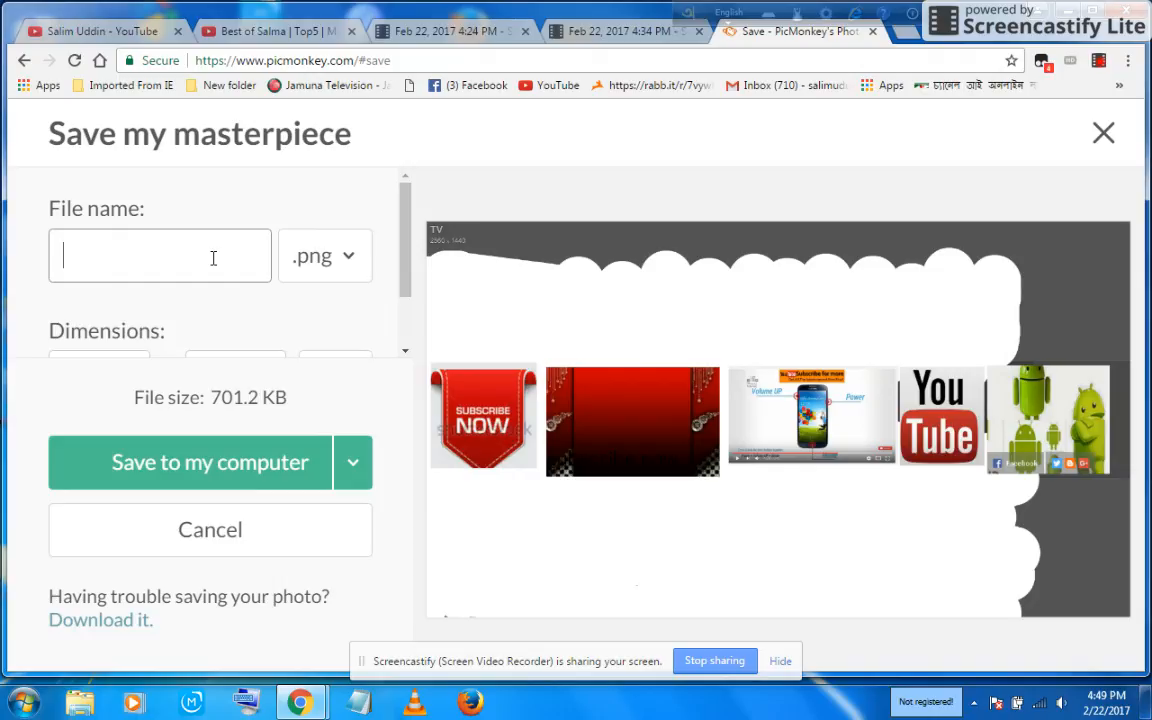
pyautogui.write('salim')
pyautogui.click(241, 465)
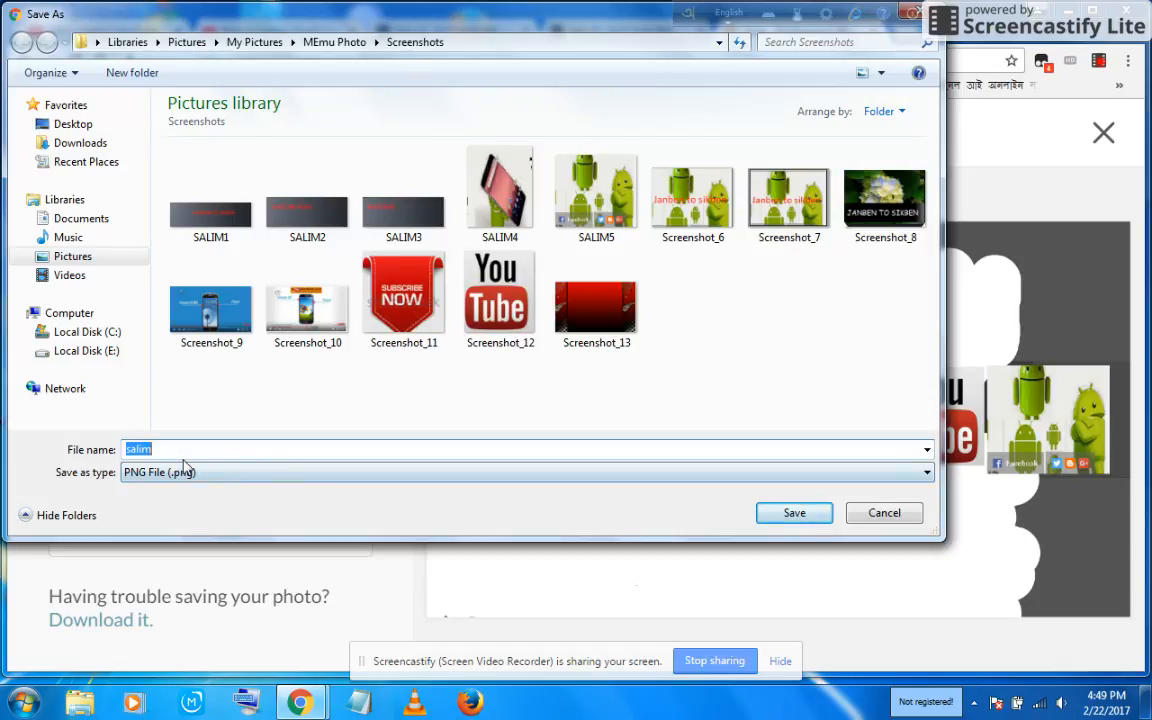
pyautogui.click(800, 514)
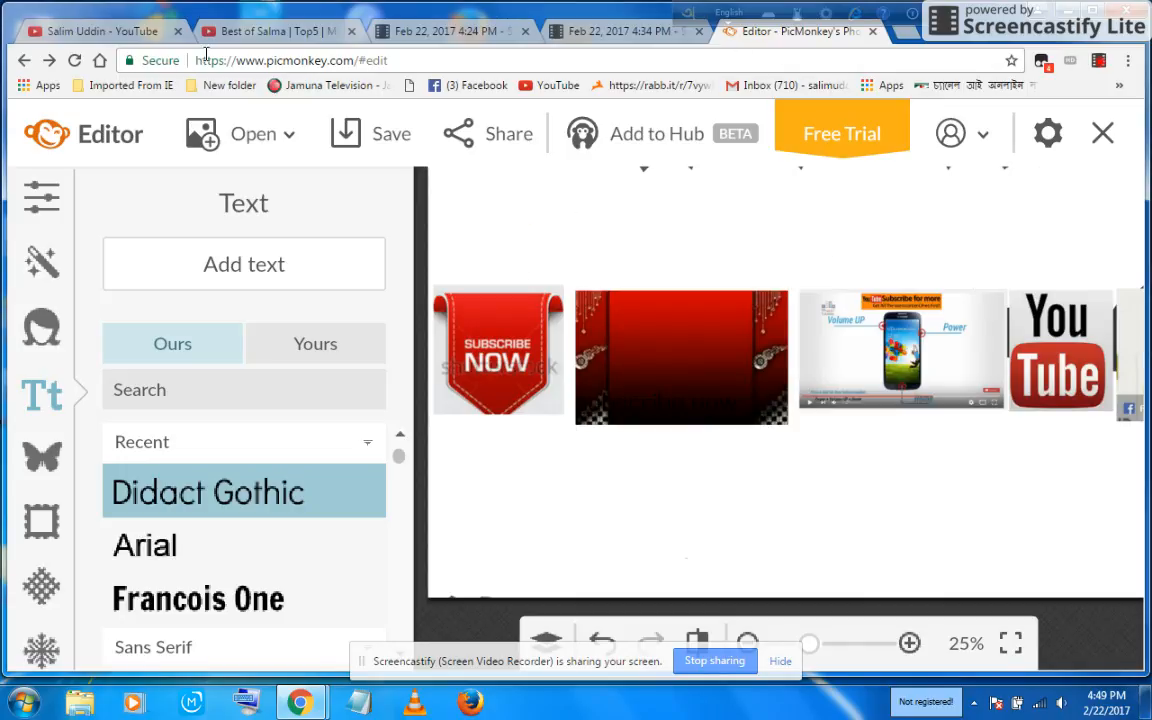
# Step: Switch to the YouTube tab and upload the saved salim image as the channel art
pyautogui.click(100, 32)
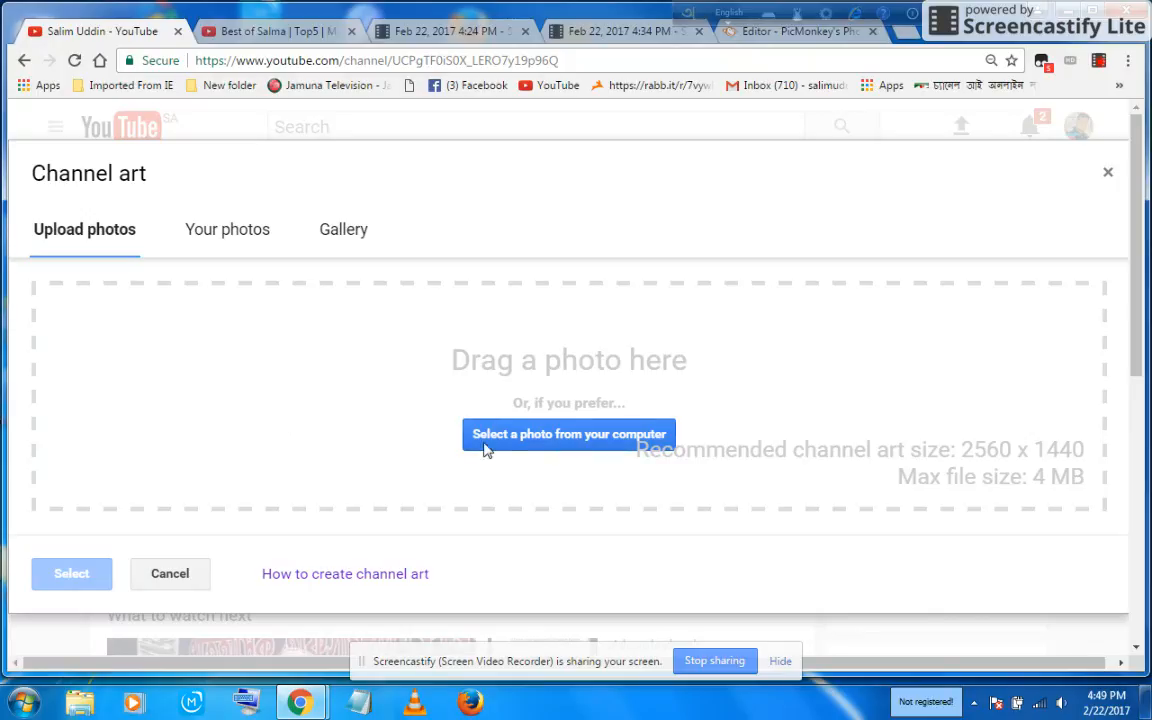
pyautogui.click(601, 437)
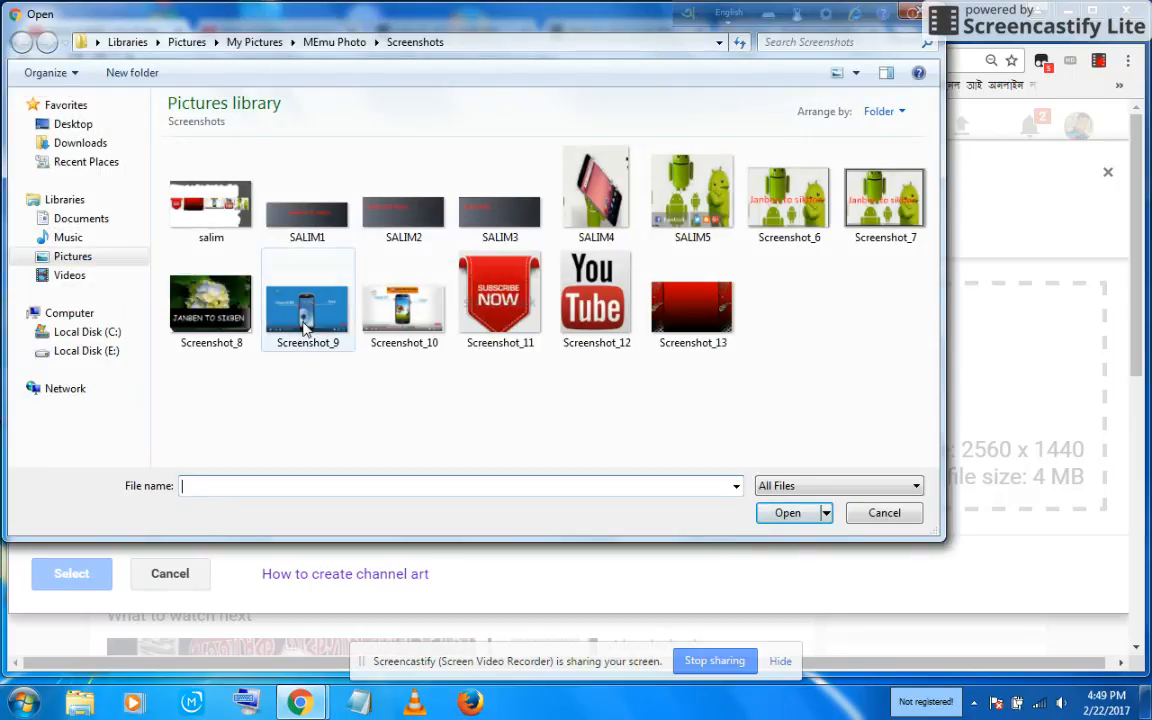
pyautogui.click(186, 192)
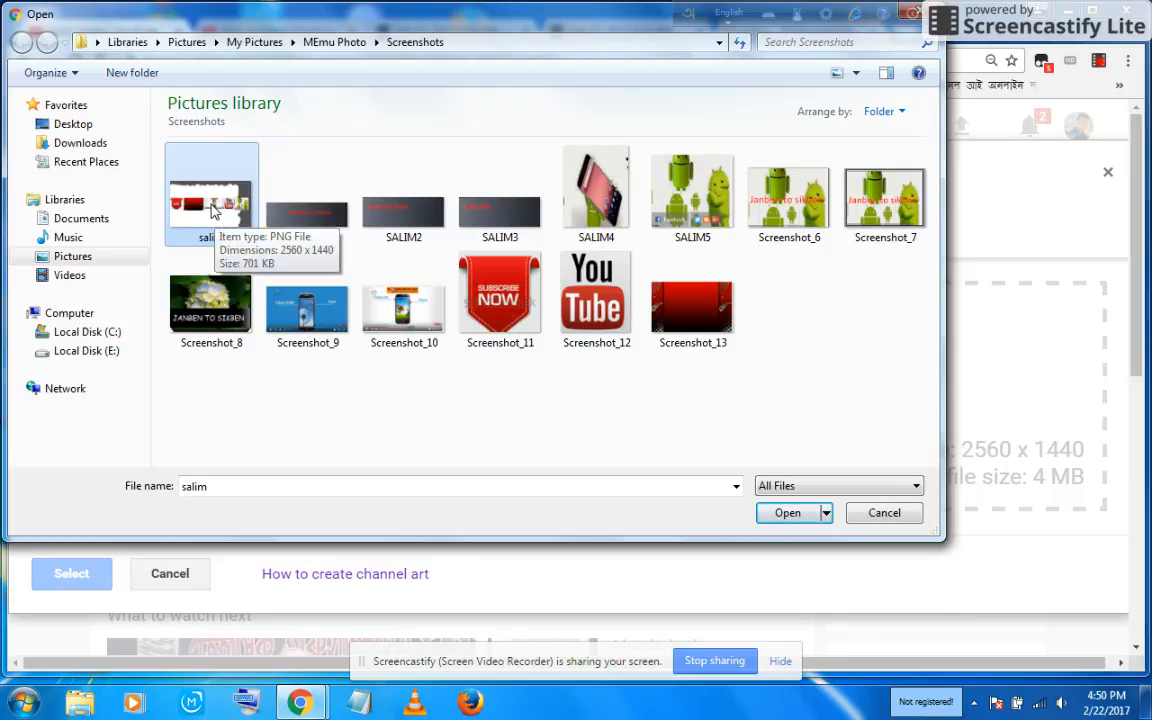
pyautogui.click(787, 513)
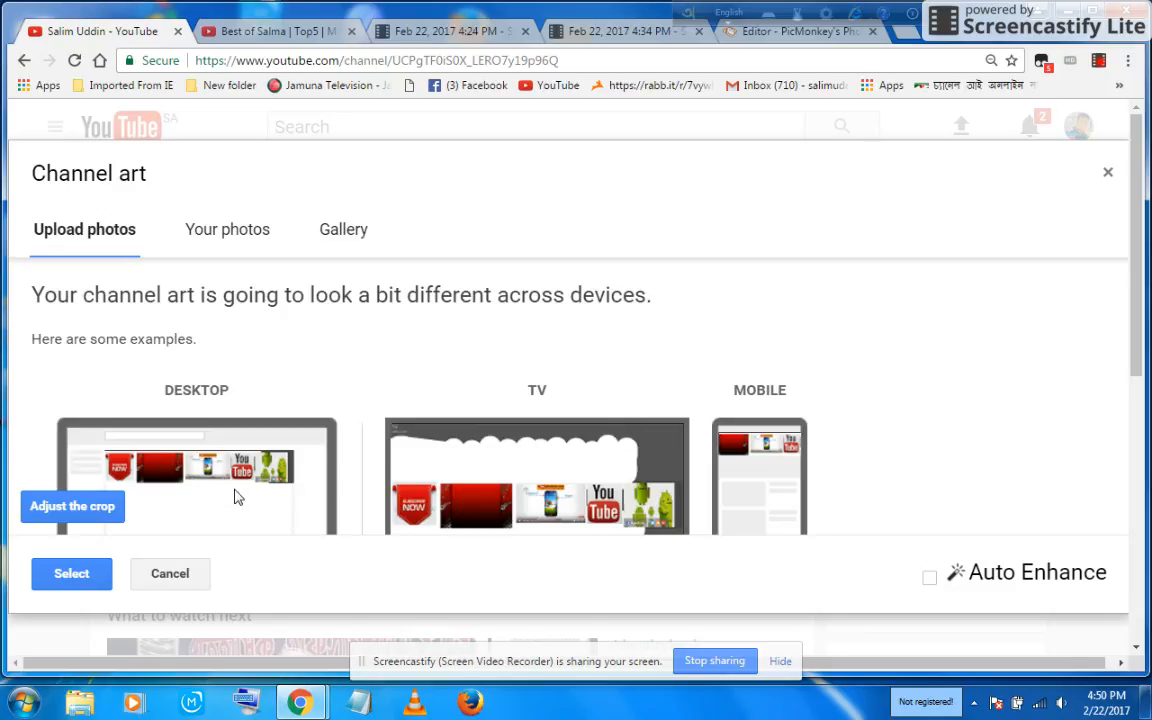
pyautogui.click(76, 573)
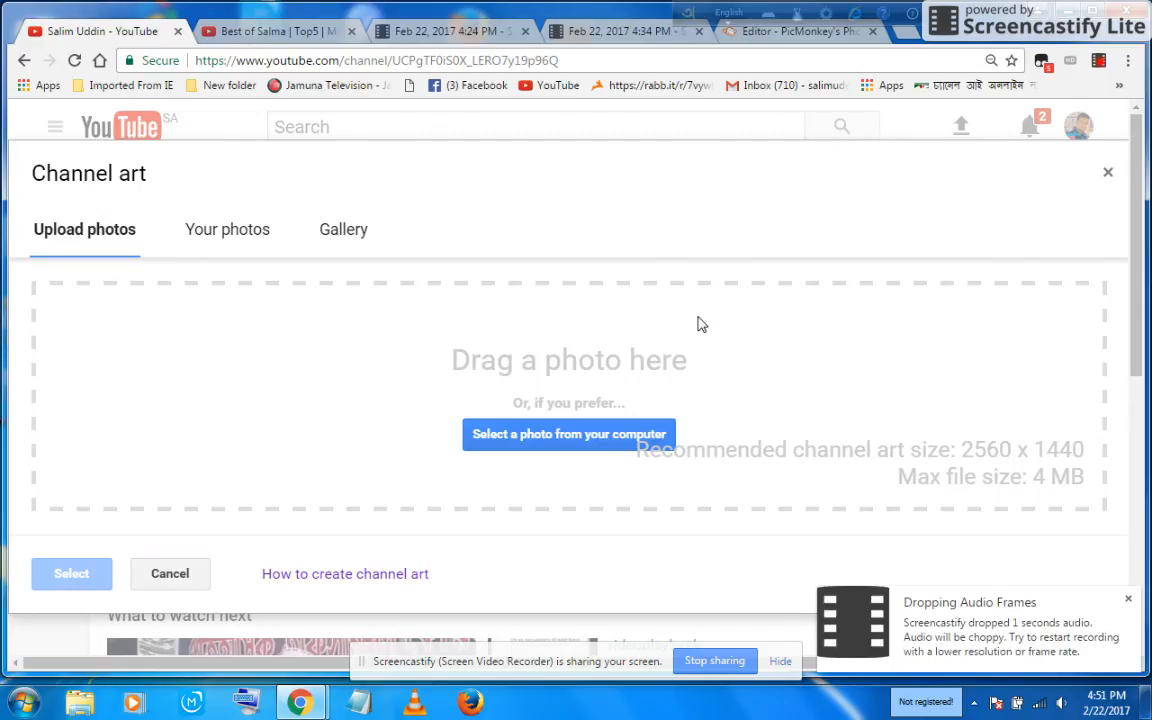
pyautogui.click(1100, 65)
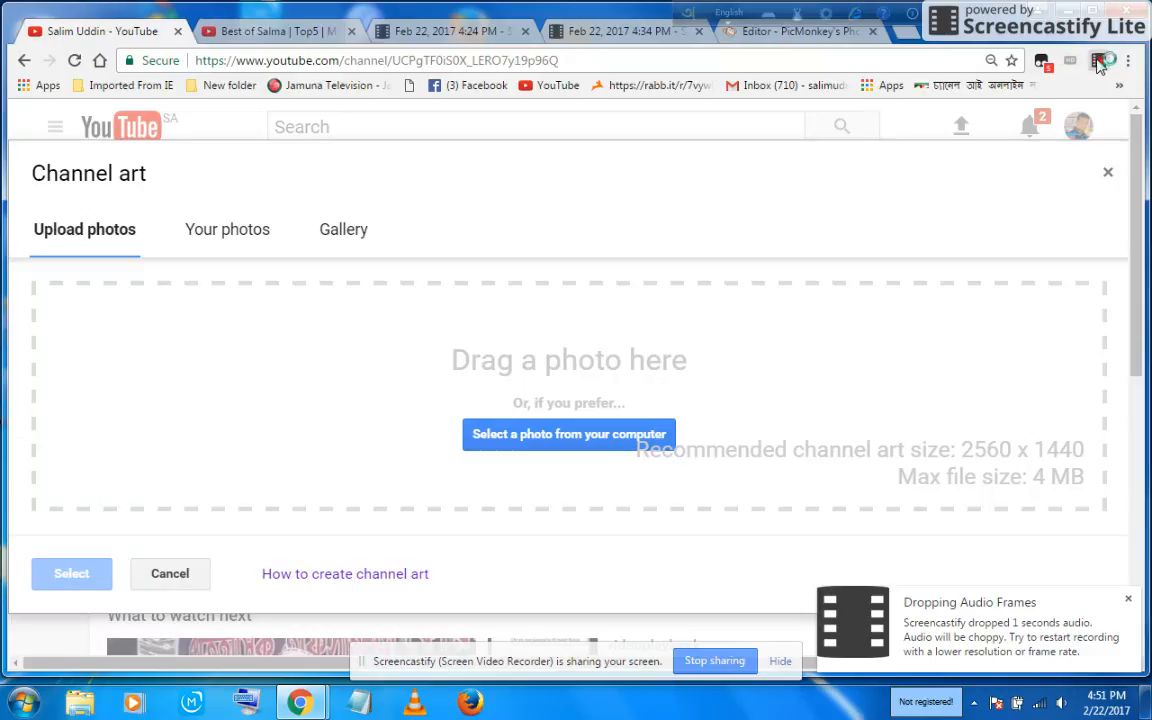